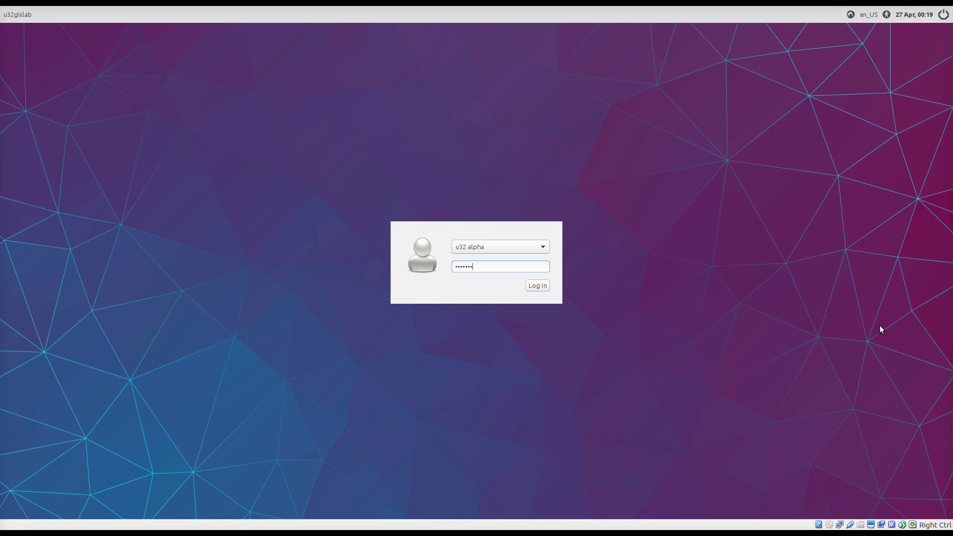
- Log in to the desktop and open the epn-vespa/vespamap17-tutorials GitHub repository in Firefox
{"action": "key", "text": "Return"}
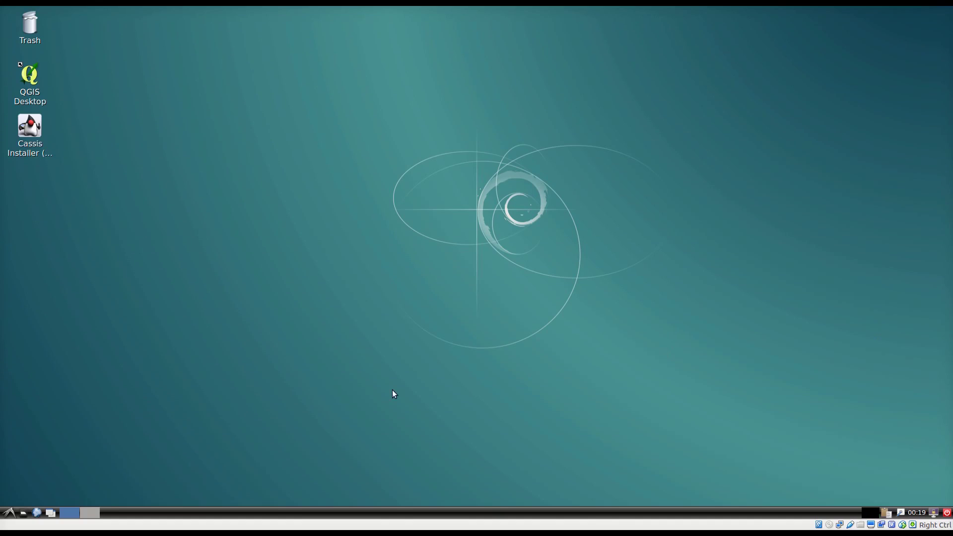
{"action": "left_click", "coordinate": [37, 514]}
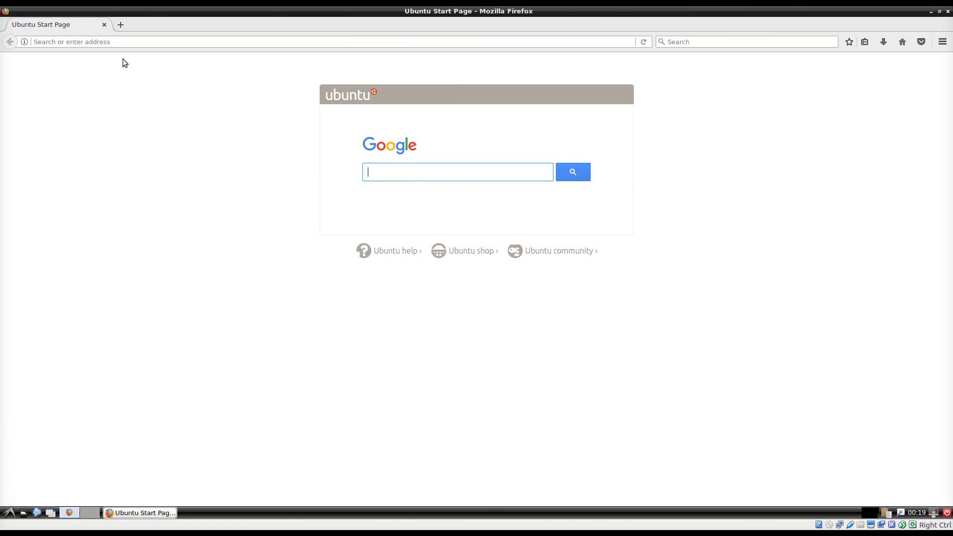
{"action": "type", "text": "github.com/"}
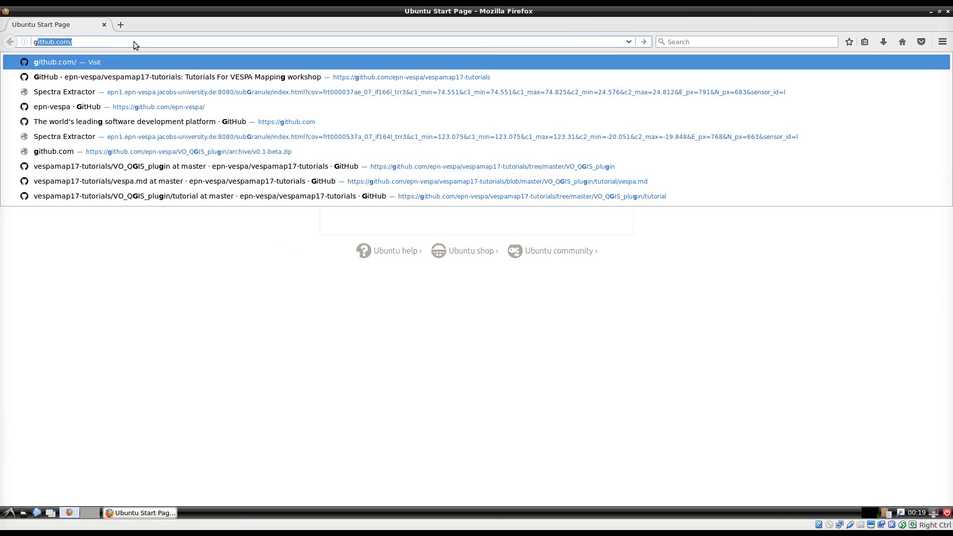
{"action": "key", "text": "Down"}
{"action": "key", "text": "Return"}
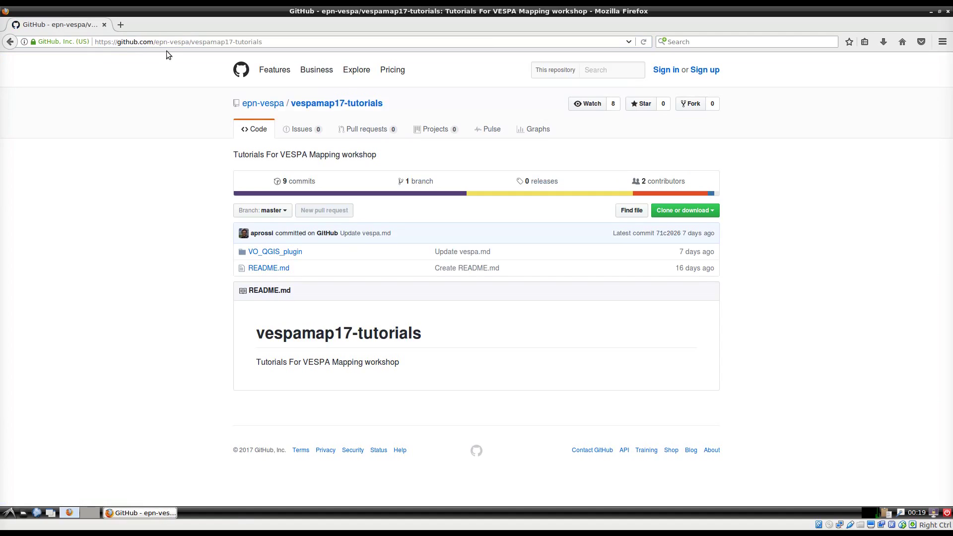
- Open the vespa.md tutorial in the repository's VO_QGIS_plugin/tutorial folder
{"action": "left_click", "coordinate": [274, 251]}
{"action": "left_click", "coordinate": [259, 230]}
{"action": "left_click", "coordinate": [260, 231]}
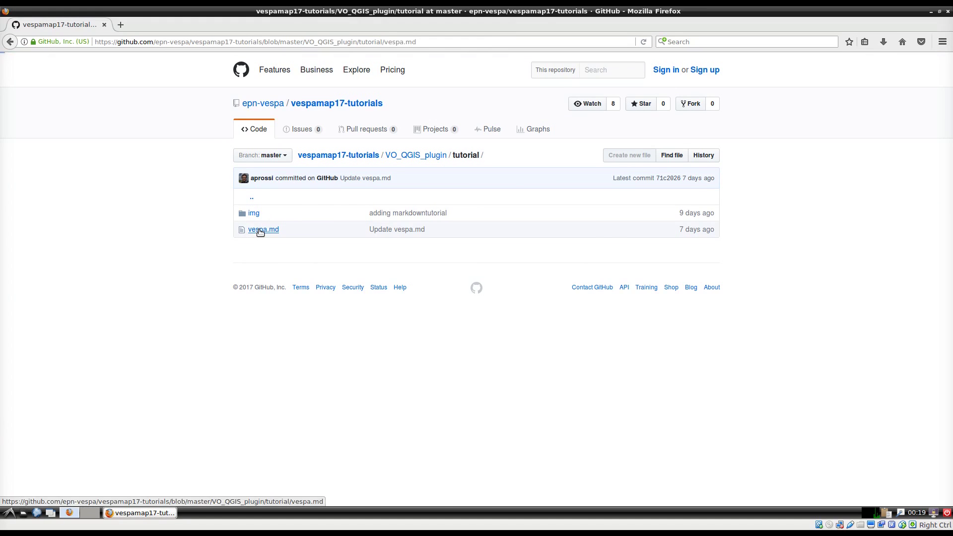
- Look through the whole vespa.md tutorial, from plugin installation to the CASSIS spectrum steps, and return to its beginning
{"action": "scroll", "coordinate": [261, 263], "scroll_direction": "down", "scroll_amount": 2}
{"action": "scroll", "coordinate": [261, 263], "scroll_direction": "down", "scroll_amount": 20}
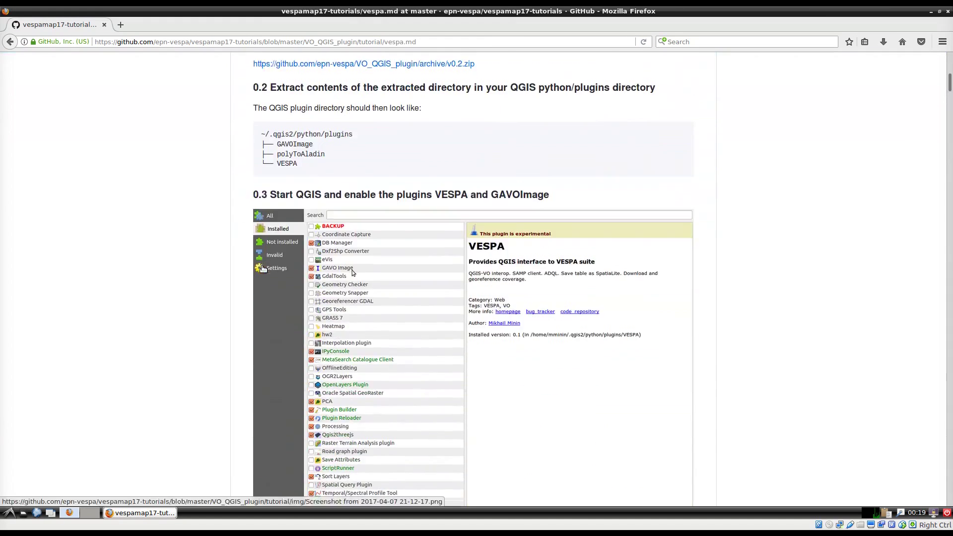
{"action": "scroll", "coordinate": [262, 267], "scroll_direction": "down", "scroll_amount": 6}
{"action": "scroll", "coordinate": [261, 267], "scroll_direction": "up", "scroll_amount": 17}
{"action": "scroll", "coordinate": [254, 270], "scroll_direction": "up", "scroll_amount": 5}
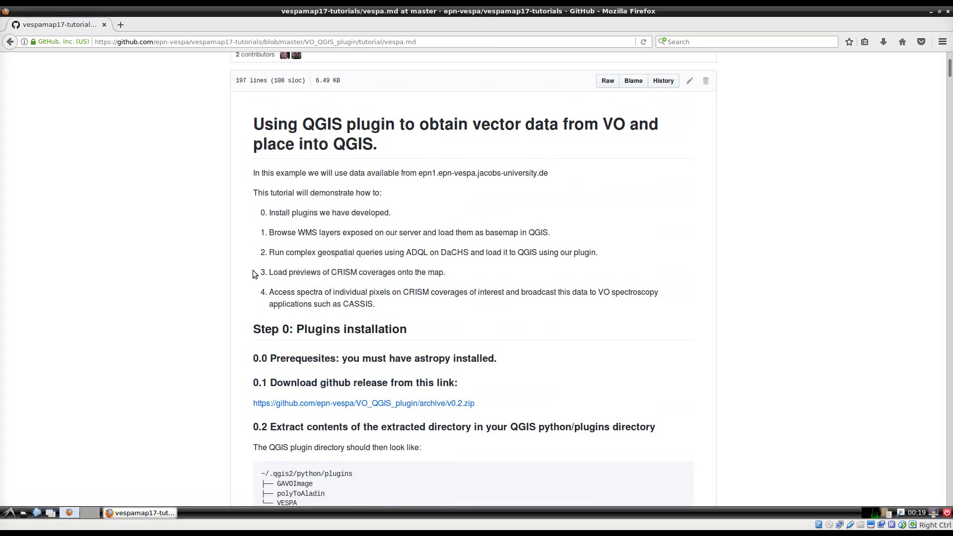
{"action": "scroll", "coordinate": [252, 270], "scroll_direction": "down", "scroll_amount": 3}
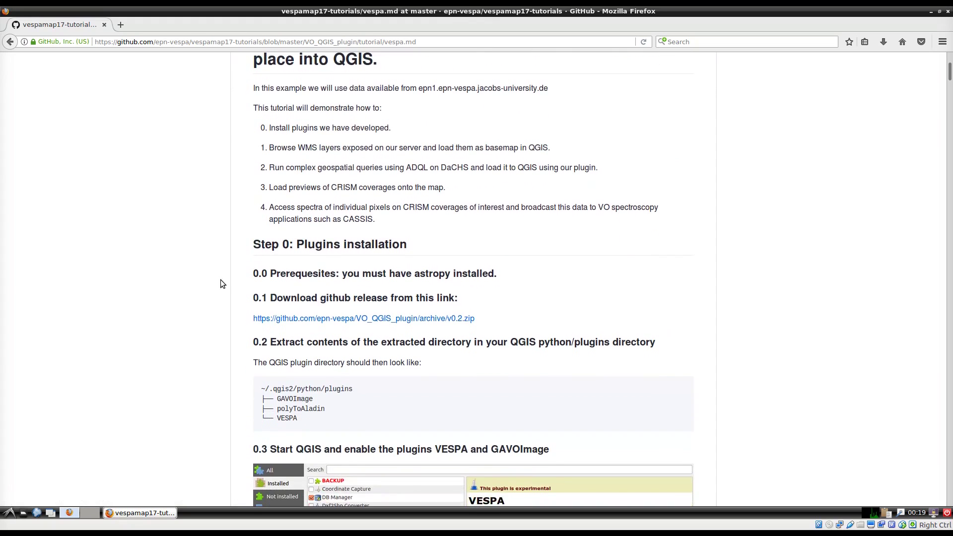
{"action": "scroll", "coordinate": [220, 283], "scroll_direction": "down", "scroll_amount": 20}
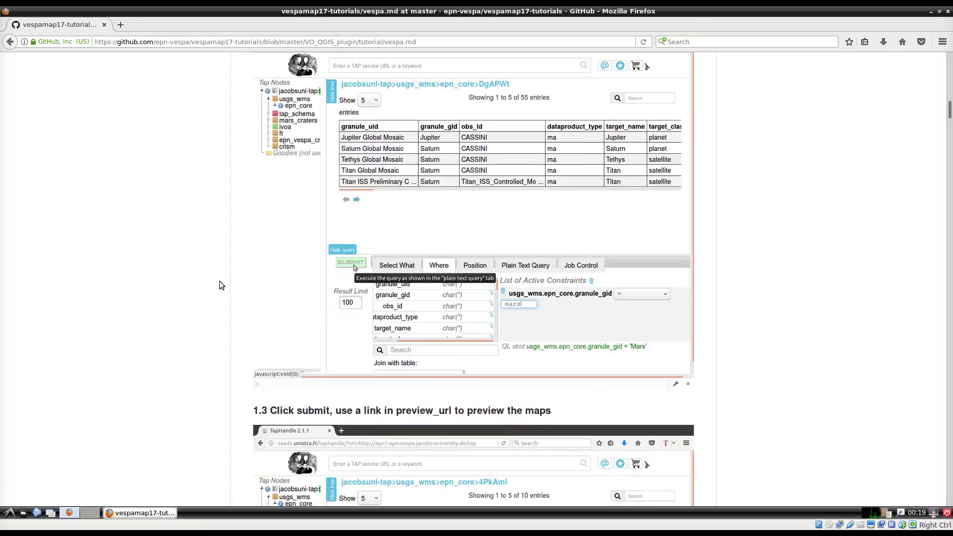
{"action": "scroll", "coordinate": [220, 284], "scroll_direction": "down", "scroll_amount": 20}
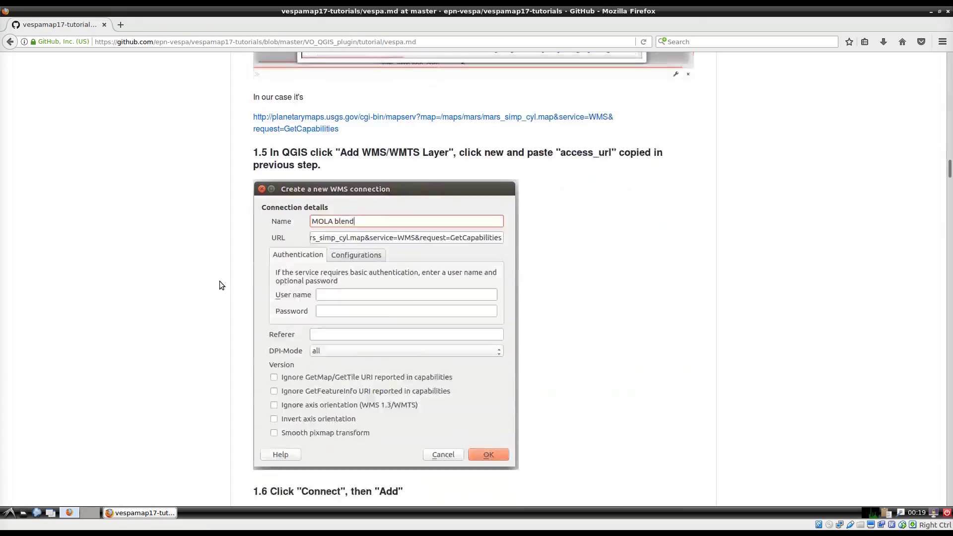
{"action": "scroll", "coordinate": [220, 284], "scroll_direction": "down", "scroll_amount": 20}
{"action": "scroll", "coordinate": [628, 308], "scroll_direction": "down", "scroll_amount": 20}
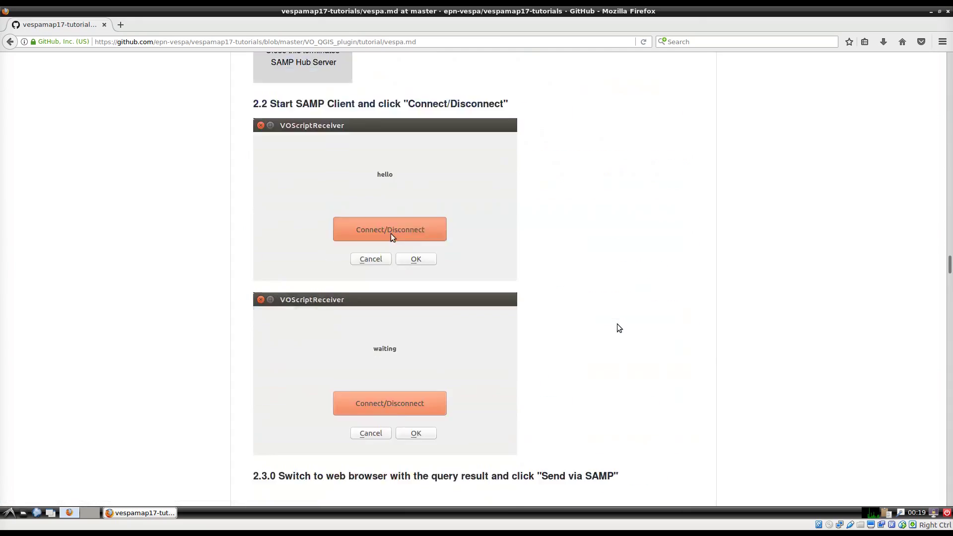
{"action": "scroll", "coordinate": [619, 328], "scroll_direction": "down", "scroll_amount": 20}
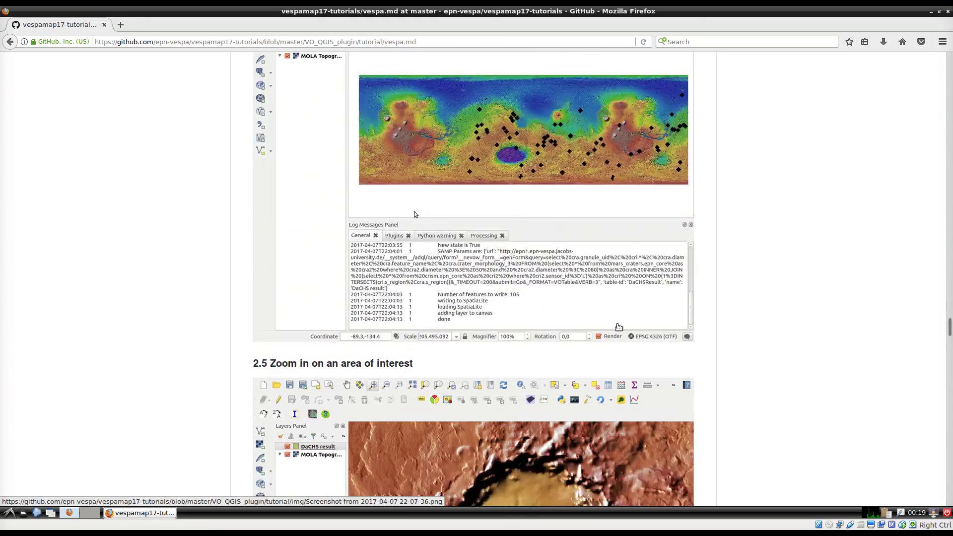
{"action": "scroll", "coordinate": [618, 326], "scroll_direction": "down", "scroll_amount": 10}
{"action": "scroll", "coordinate": [618, 326], "scroll_direction": "down", "scroll_amount": 20}
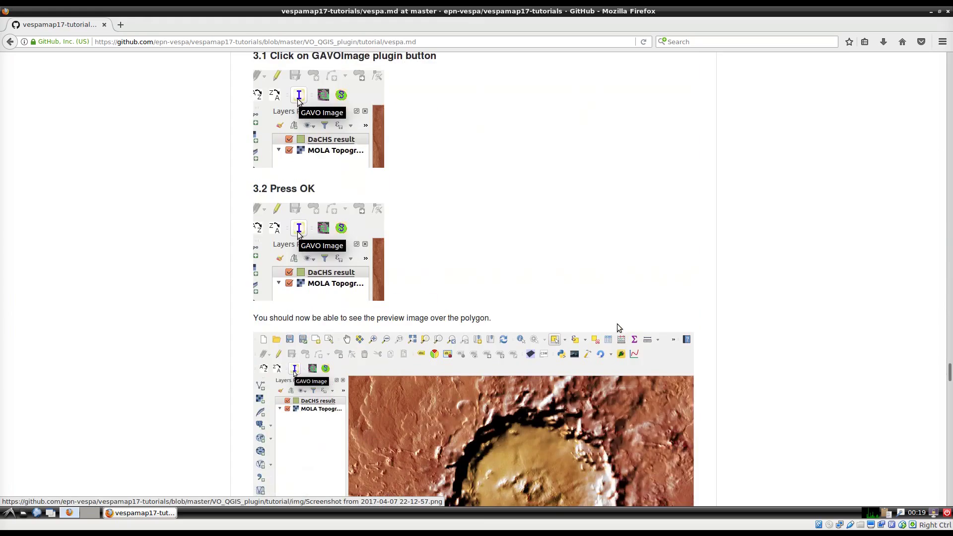
{"action": "scroll", "coordinate": [618, 326], "scroll_direction": "down", "scroll_amount": 20}
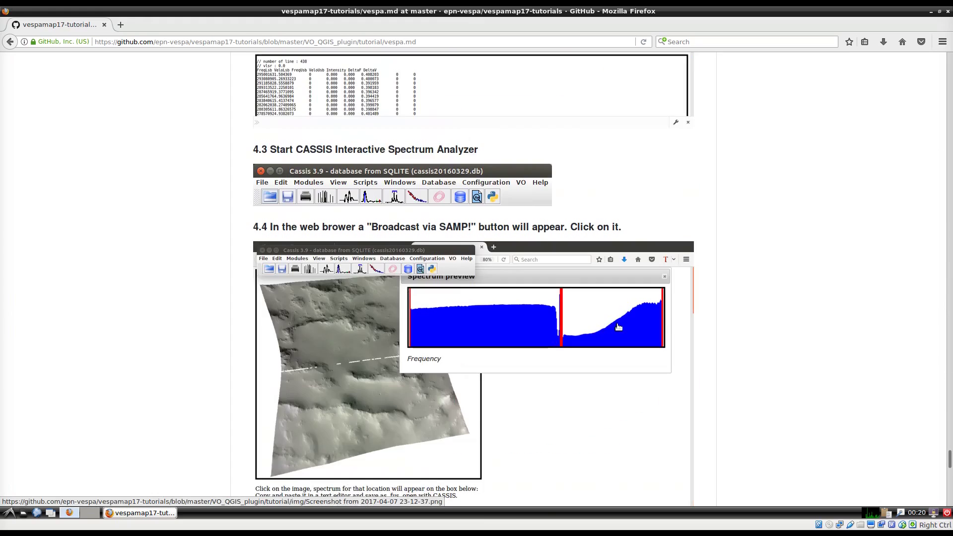
{"action": "scroll", "coordinate": [618, 327], "scroll_direction": "down", "scroll_amount": 3}
{"action": "scroll", "coordinate": [618, 327], "scroll_direction": "down", "scroll_amount": 20}
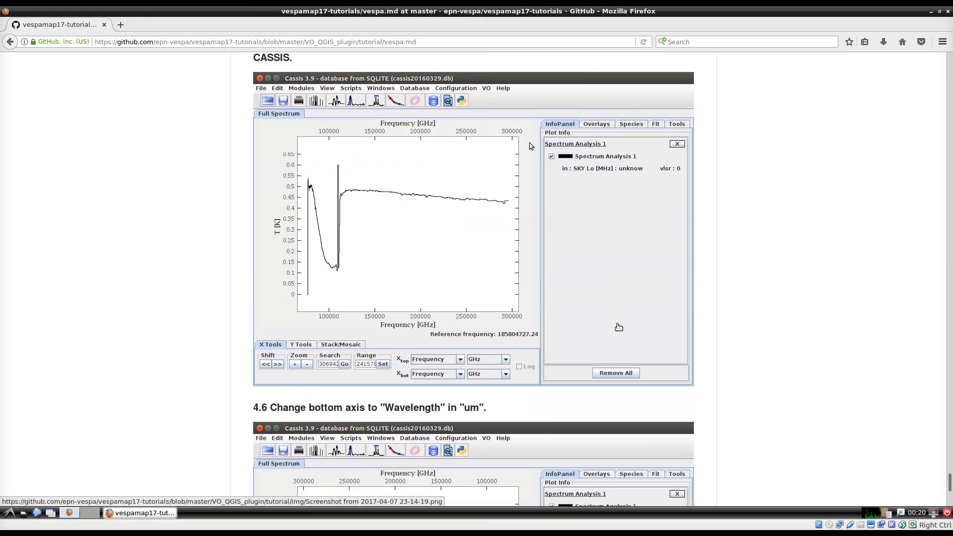
{"action": "scroll", "coordinate": [618, 327], "scroll_direction": "down", "scroll_amount": 12}
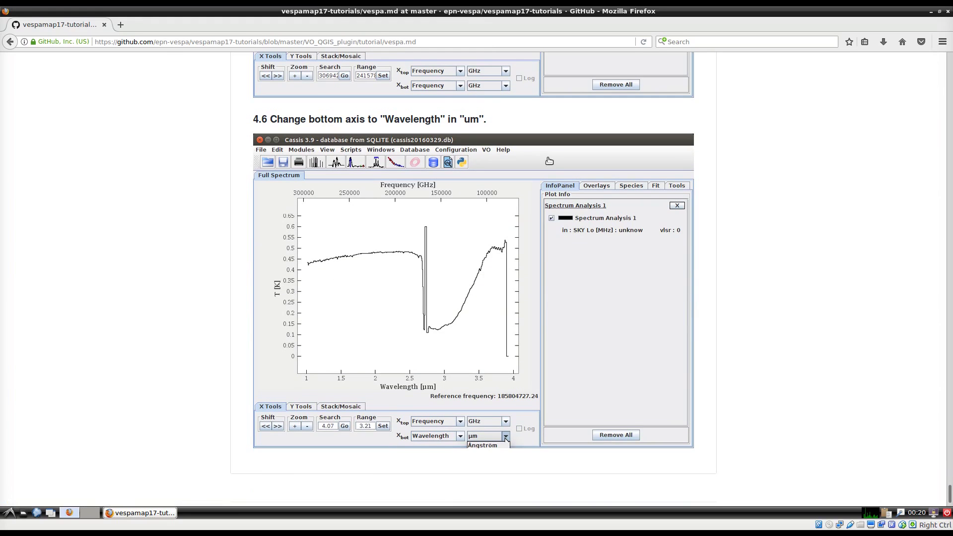
{"action": "scroll", "coordinate": [738, 294], "scroll_direction": "up", "scroll_amount": 18}
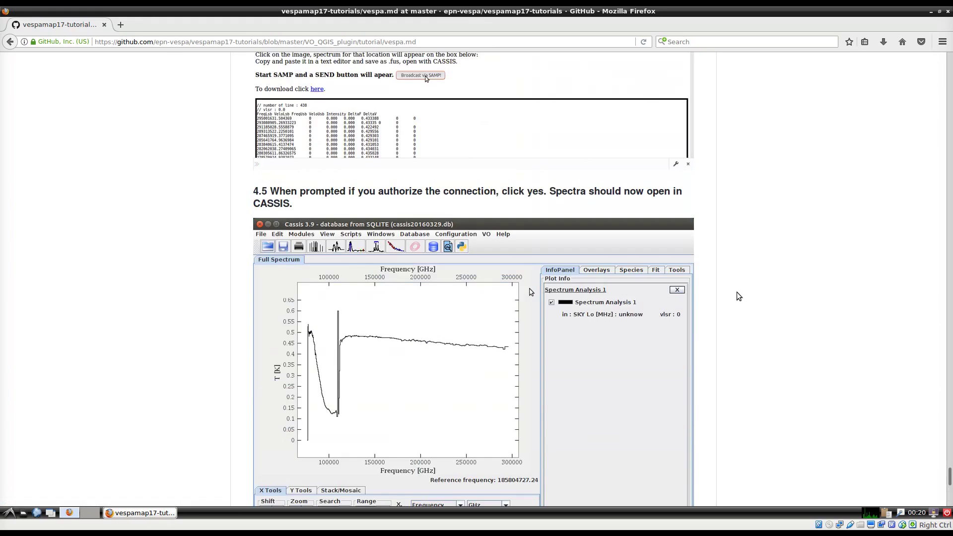
{"action": "key", "text": "Home"}
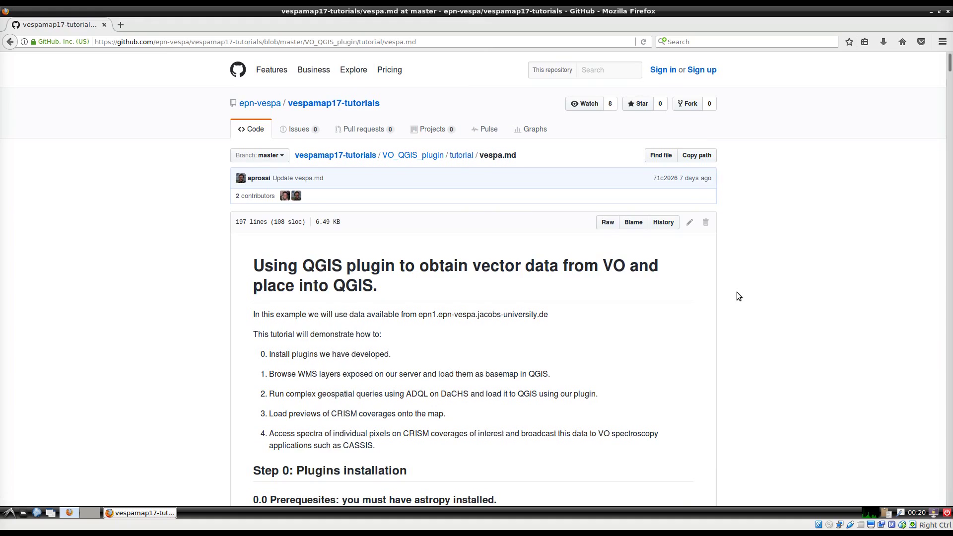
- View the data server site epn1.epn-vespa.jacobs-university.de, named in the tutorial's introduction, in a new tab and close it
{"action": "left_click_drag", "start_coordinate": [549, 317], "coordinate": [419, 318]}
{"action": "key", "text": "ctrl+c"}
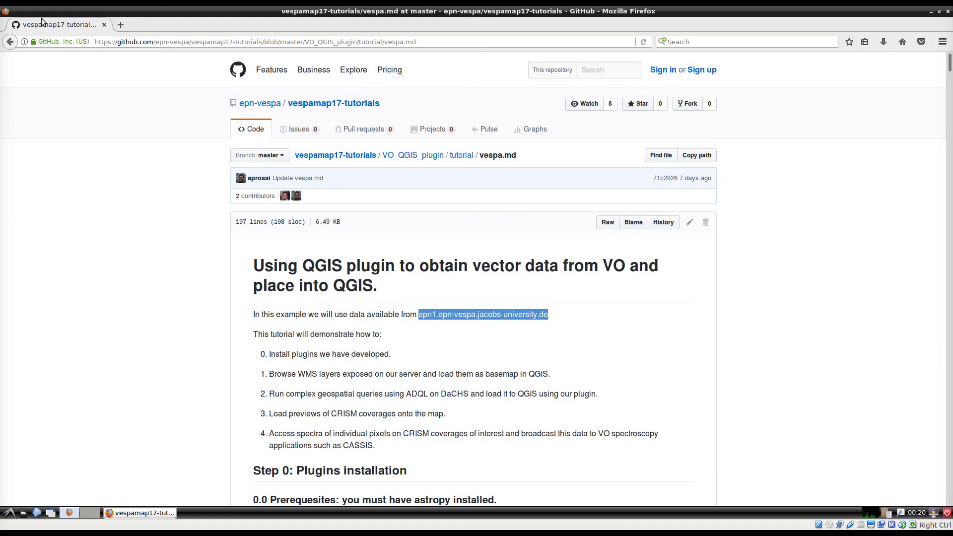
{"action": "left_click", "coordinate": [120, 24]}
{"action": "key", "text": "ctrl+v"}
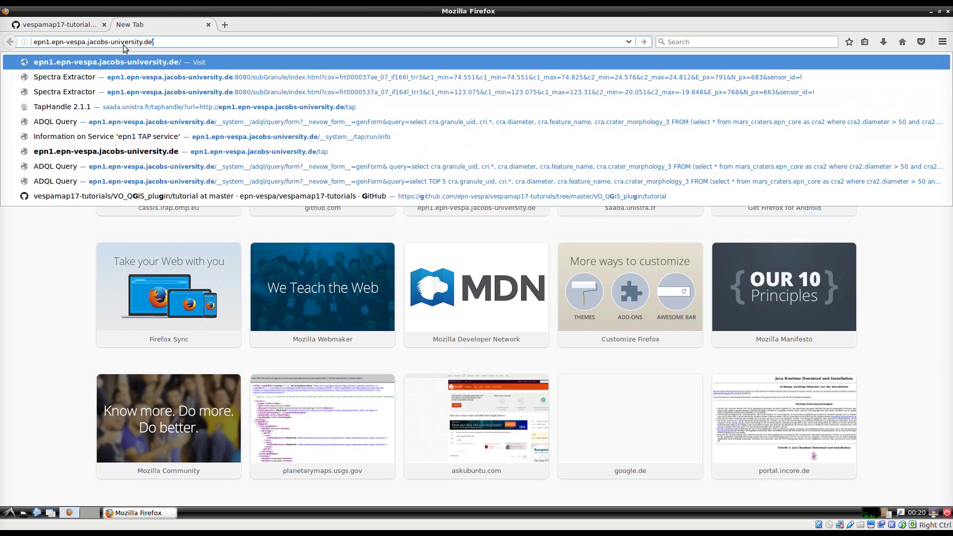
{"action": "key", "text": "Return"}
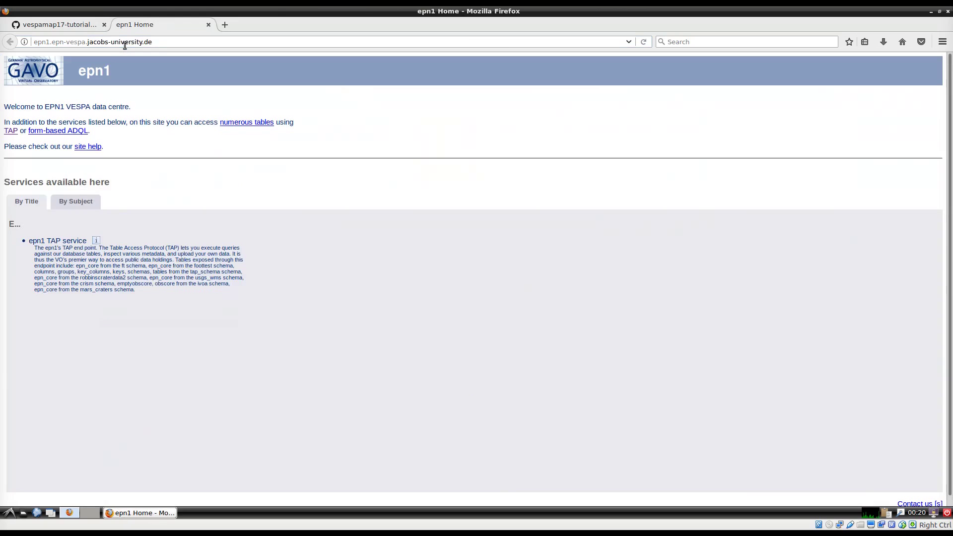
{"action": "left_click", "coordinate": [209, 25]}
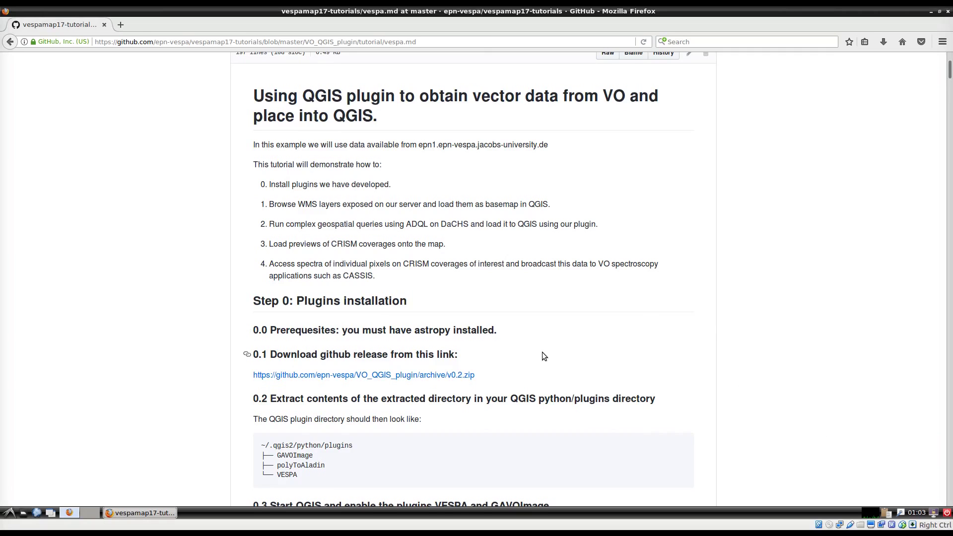
- Download the plugin release v0.2.zip from the tutorial's step 0.1 and open it with Archive Manager
{"action": "scroll", "coordinate": [541, 351], "scroll_direction": "down", "scroll_amount": 4}
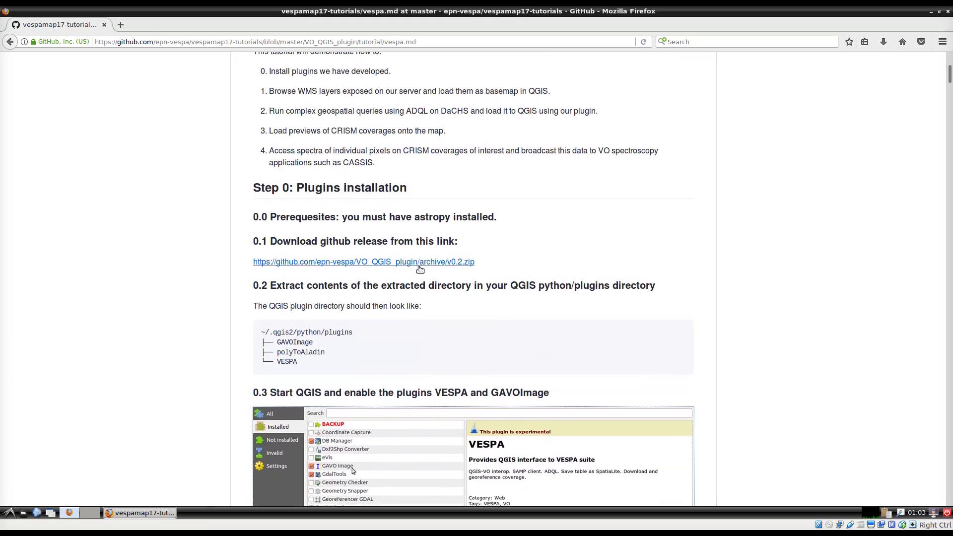
{"action": "scroll", "coordinate": [397, 265], "scroll_direction": "down", "scroll_amount": 3}
{"action": "left_click", "coordinate": [391, 177]}
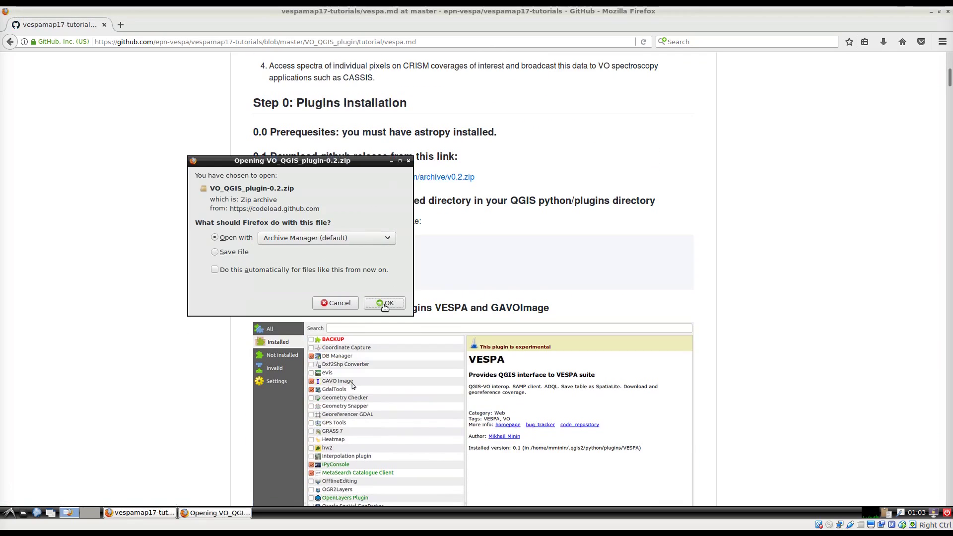
{"action": "left_click", "coordinate": [384, 303]}
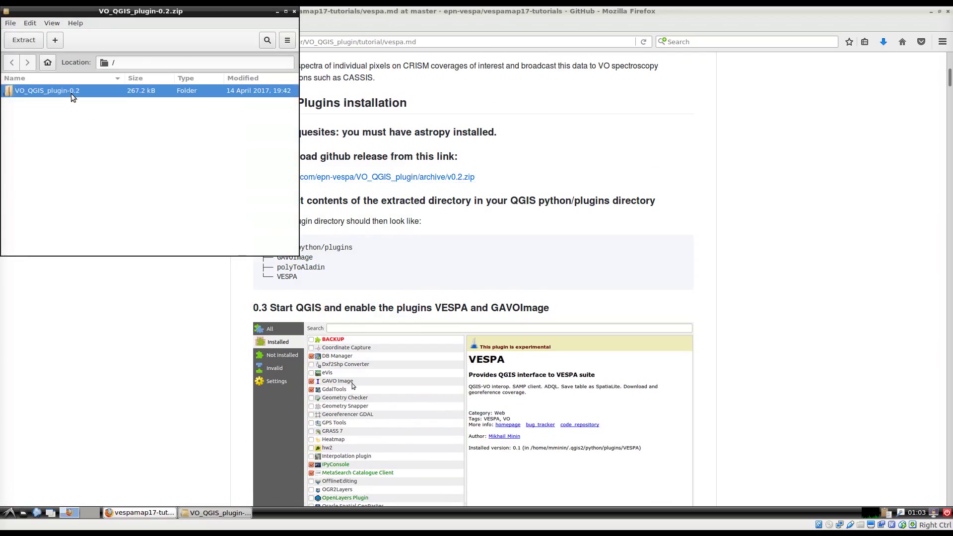
- Extract the GAVOImage, polyToAladin and VESPA folders from VO_QGIS_plugin-0.2 into .qgis2/python/plugins in the home folder and show the extracted files
{"action": "double_click", "coordinate": [70, 93]}
{"action": "left_click", "coordinate": [42, 91]}
{"action": "left_click", "coordinate": [33, 121], "text": "shift"}
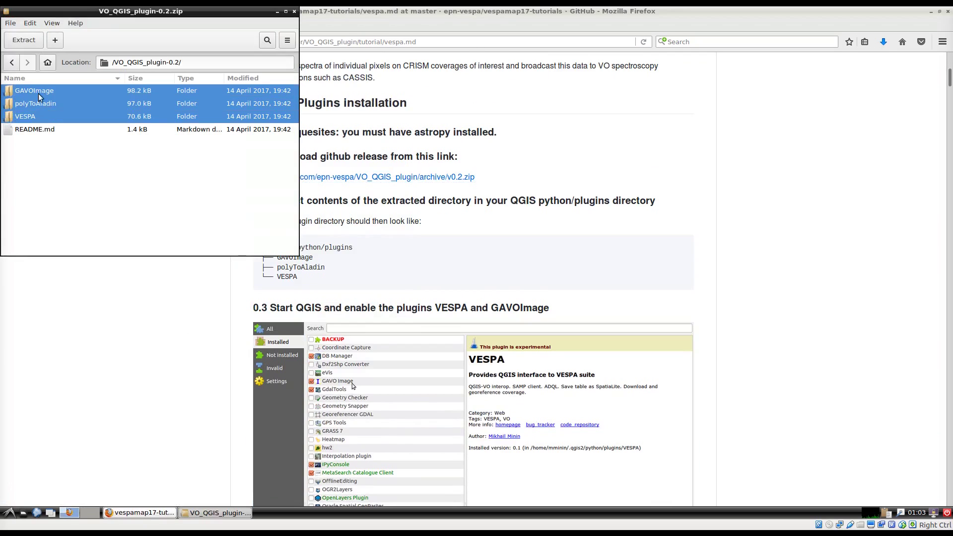
{"action": "left_click", "coordinate": [31, 40]}
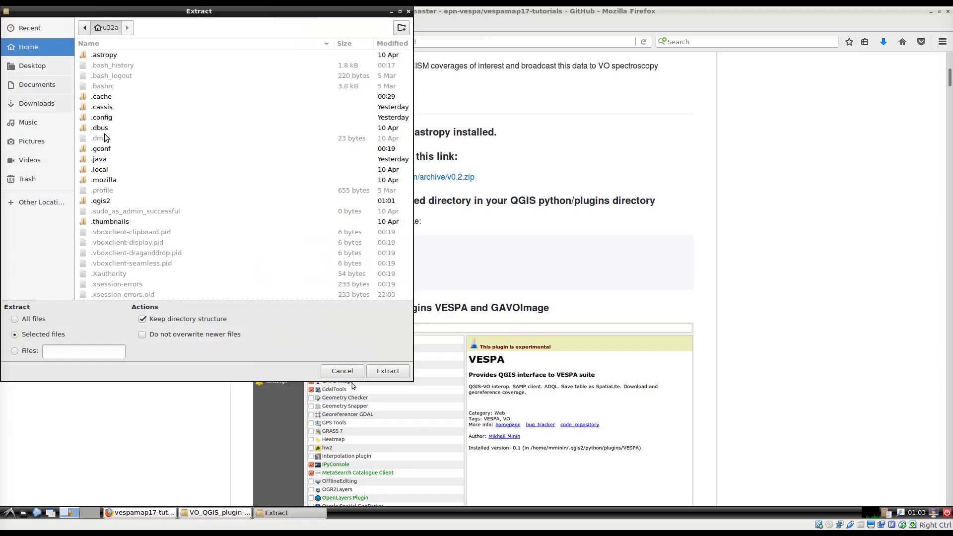
{"action": "double_click", "coordinate": [102, 201]}
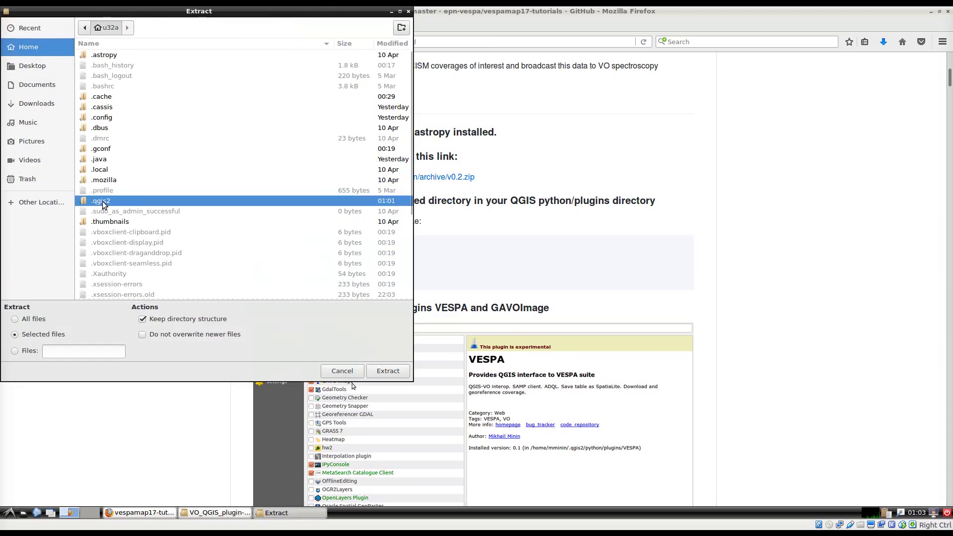
{"action": "double_click", "coordinate": [100, 97]}
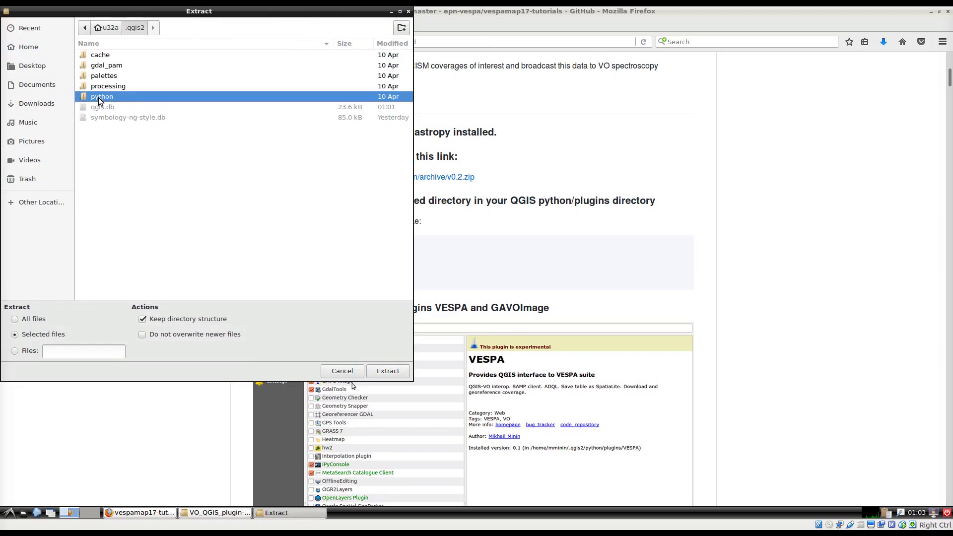
{"action": "double_click", "coordinate": [106, 66]}
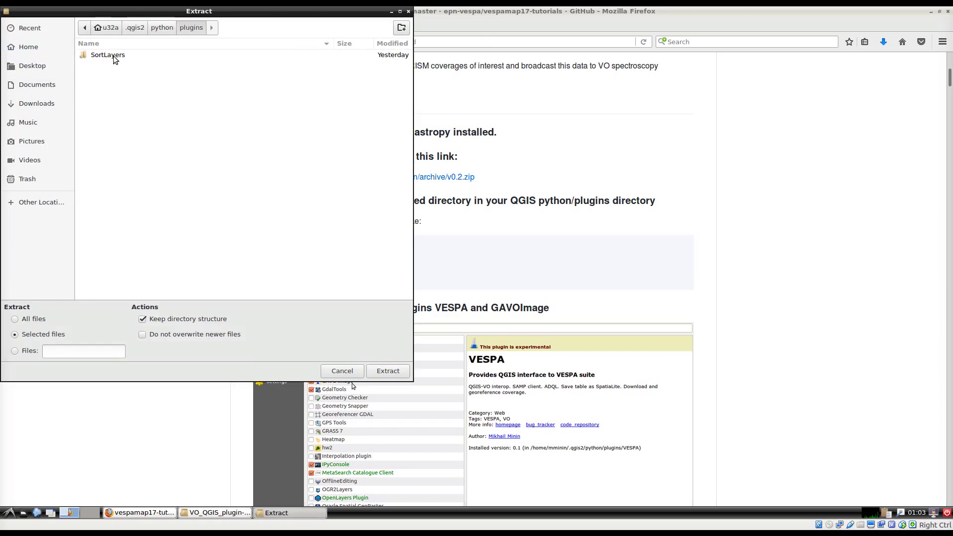
{"action": "left_click", "coordinate": [392, 371]}
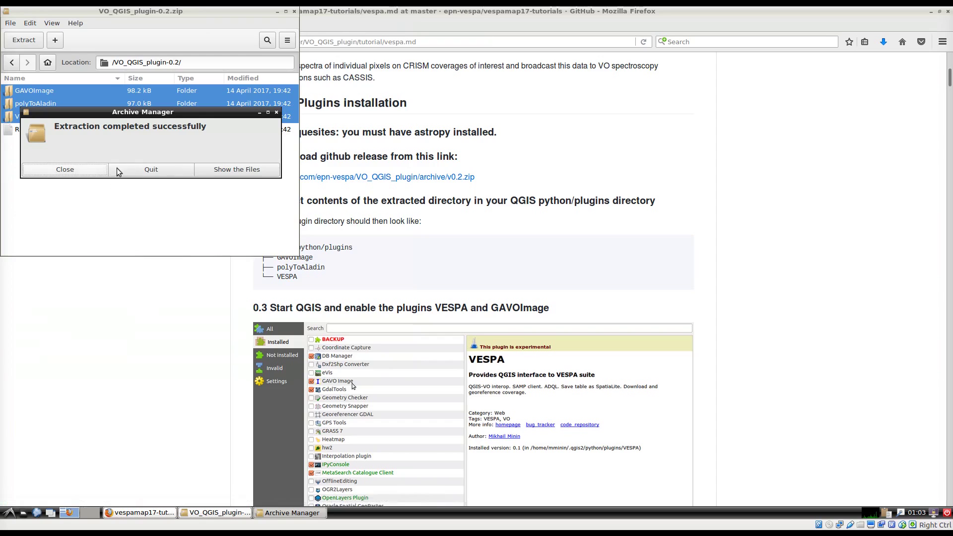
{"action": "left_click", "coordinate": [231, 169]}
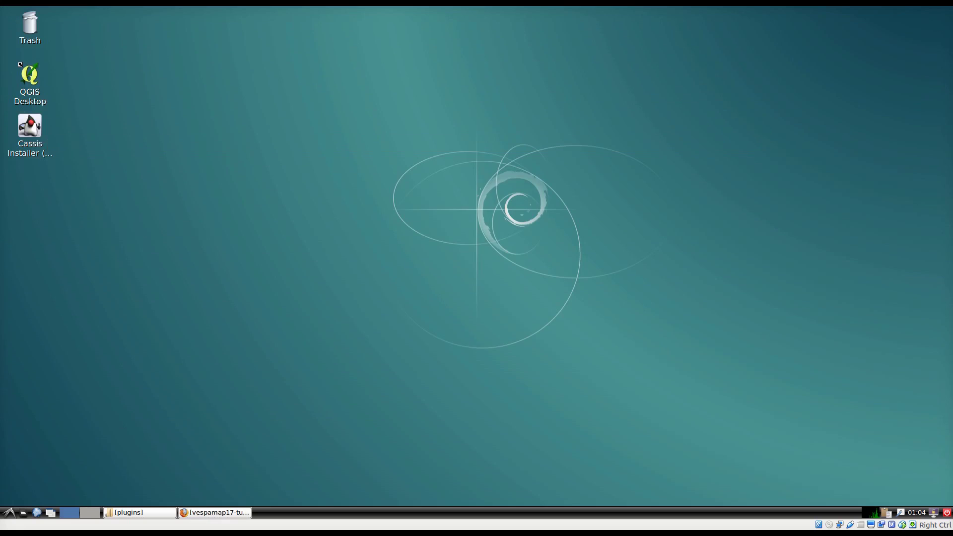
- Start QGIS Desktop and open the manager for managing and installing plugins
{"action": "double_click", "coordinate": [35, 83]}
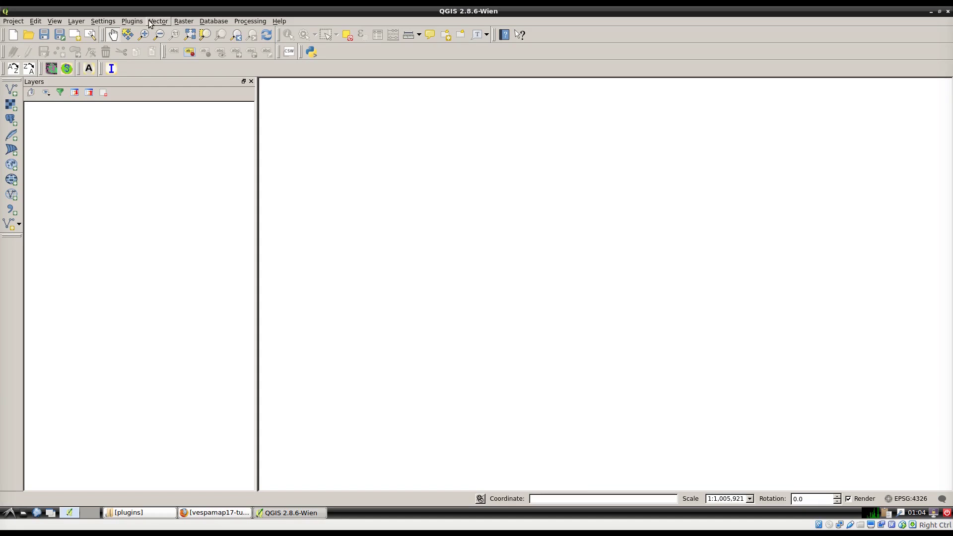
{"action": "left_click", "coordinate": [134, 21]}
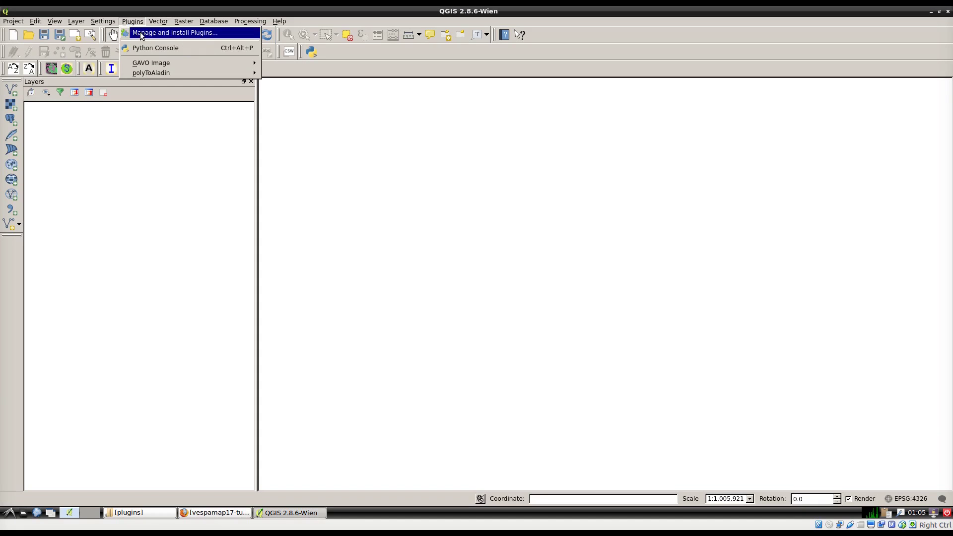
{"action": "left_click", "coordinate": [145, 34]}
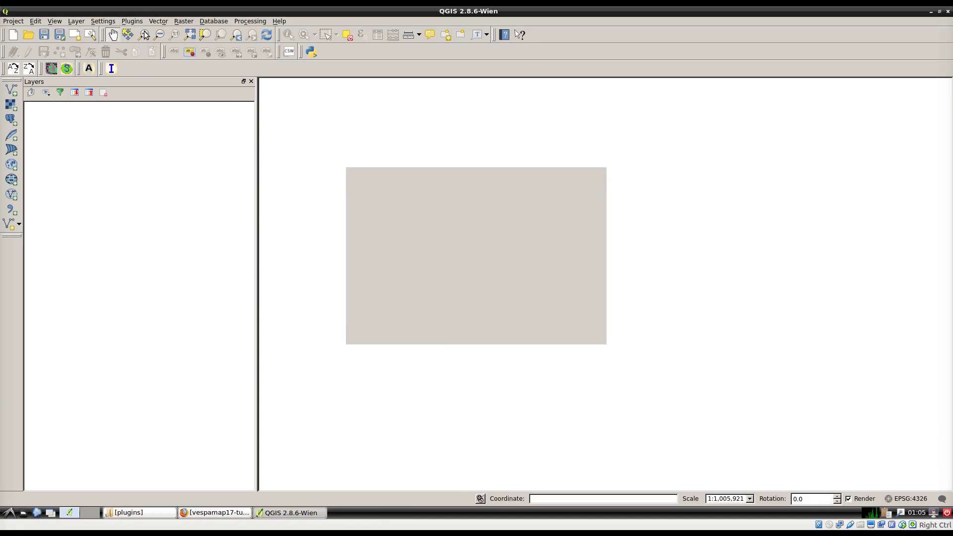
- Check in the installed plugins list that GAVO Image and VESPA are enabled, and close the plugin manager
{"action": "left_click", "coordinate": [87, 112]}
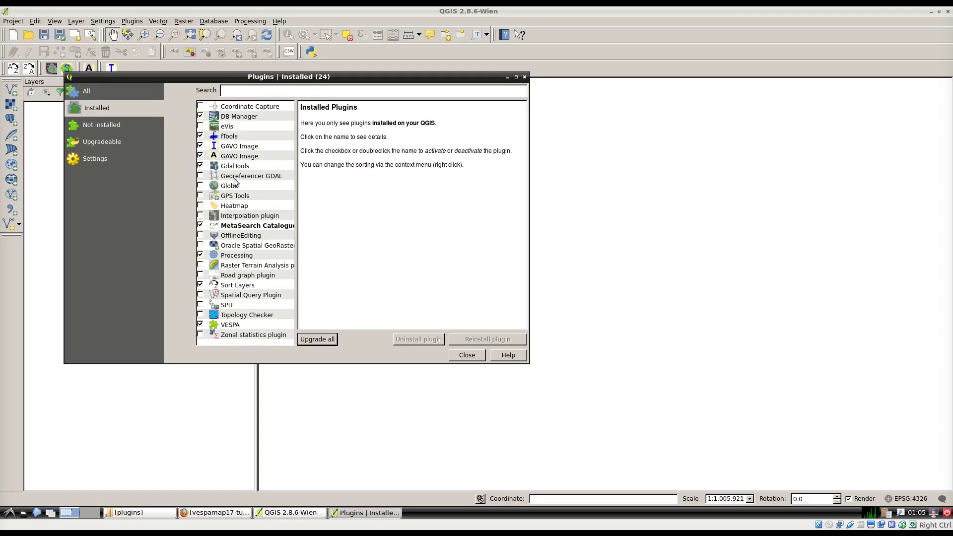
{"action": "left_click", "coordinate": [466, 355]}
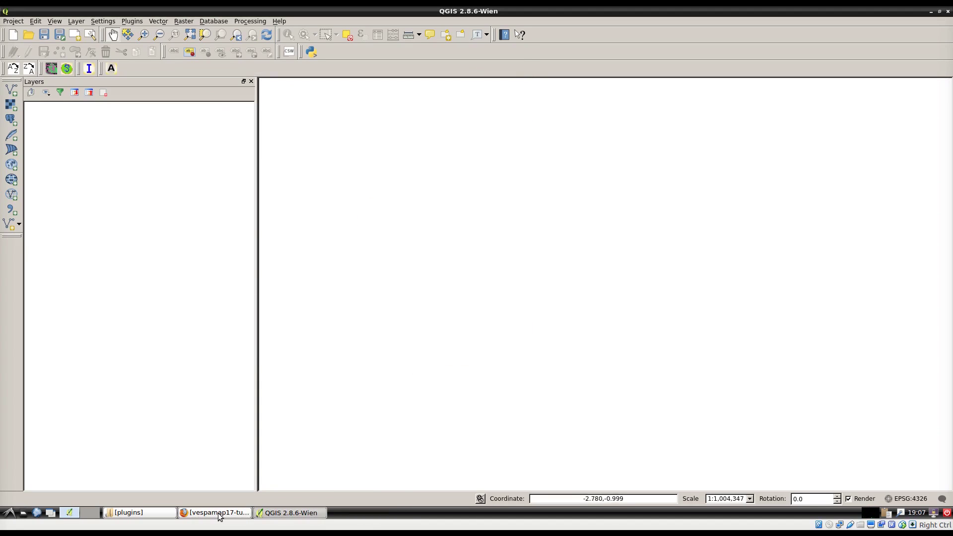
- Switch to Firefox, review tutorial steps 1.2 and 1.3, and open epn1.epn-vespa.jacobs-university.de in a new tab
{"action": "left_click", "coordinate": [220, 513]}
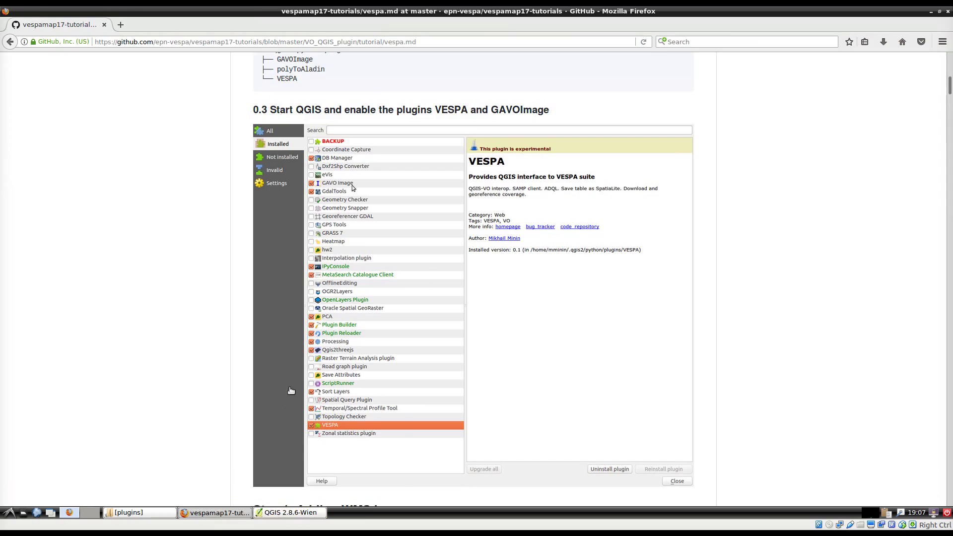
{"action": "scroll", "coordinate": [365, 300], "scroll_direction": "down", "scroll_amount": 15}
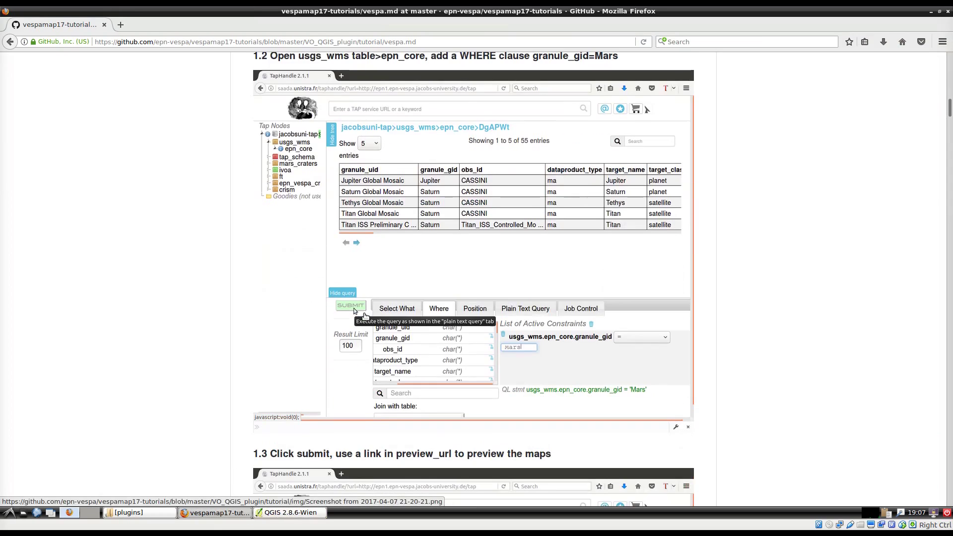
{"action": "scroll", "coordinate": [364, 316], "scroll_direction": "down", "scroll_amount": 4}
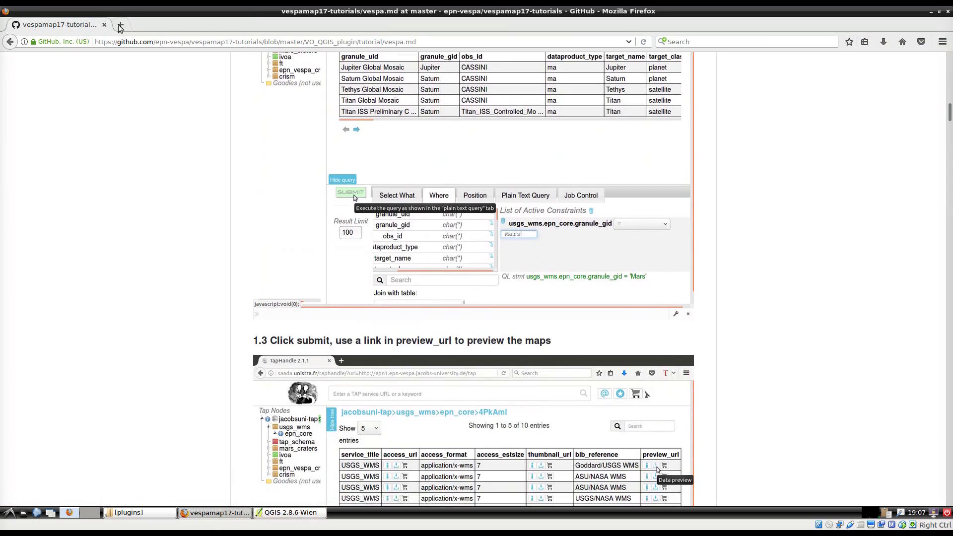
{"action": "left_click", "coordinate": [120, 25]}
{"action": "type", "text": "e"}
{"action": "key", "text": "Return"}
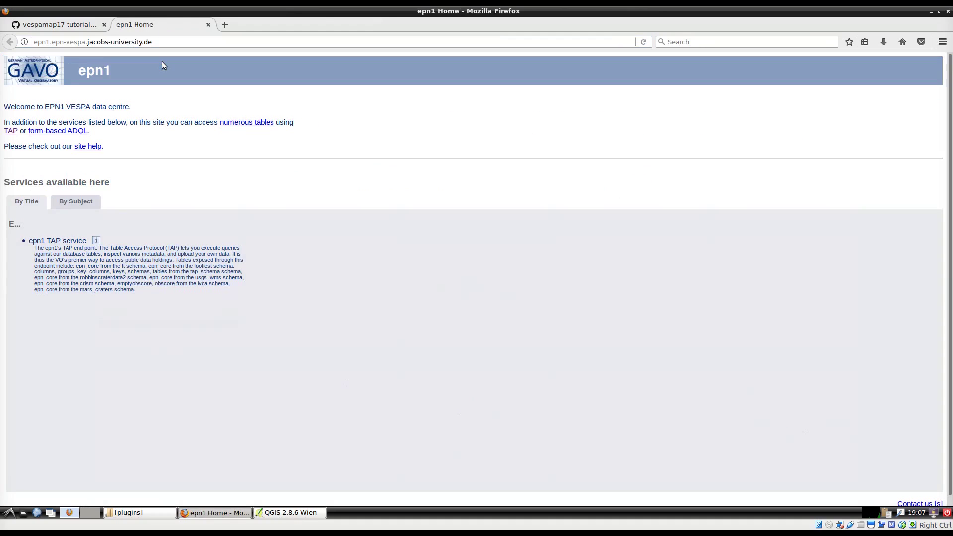
- Open the site's TAP service in TAPHandle and load the epn_core table of usgs_wms
{"action": "left_click", "coordinate": [7, 132]}
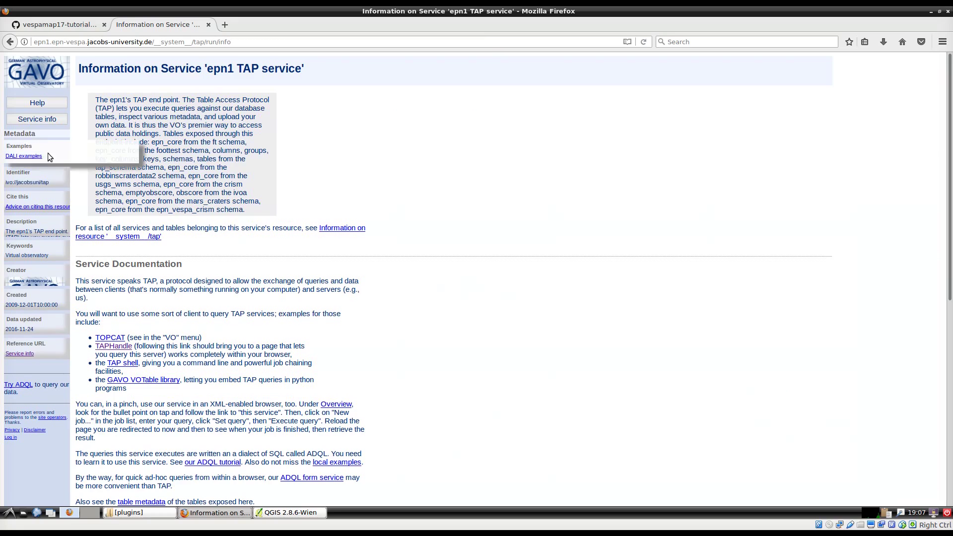
{"action": "left_click", "coordinate": [124, 347]}
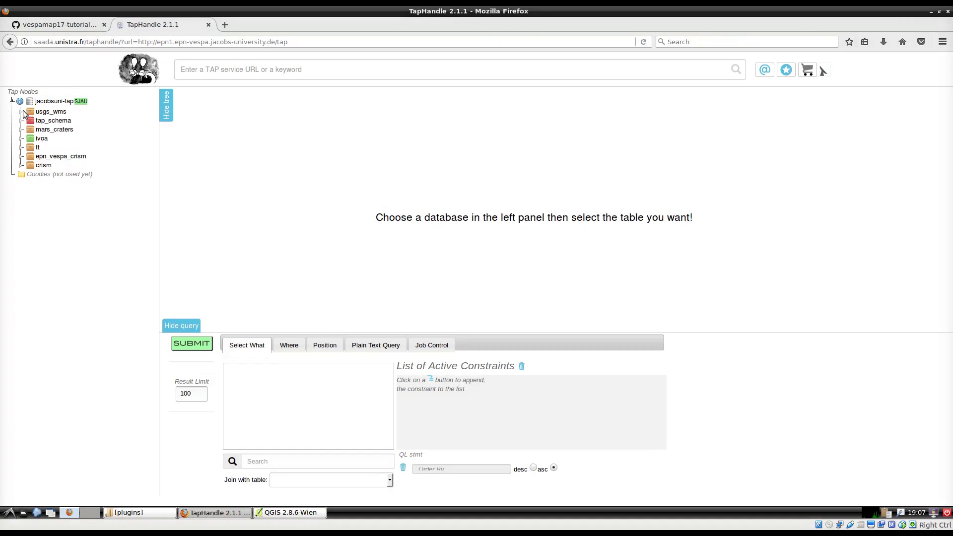
{"action": "left_click", "coordinate": [22, 113]}
{"action": "left_click", "coordinate": [28, 121]}
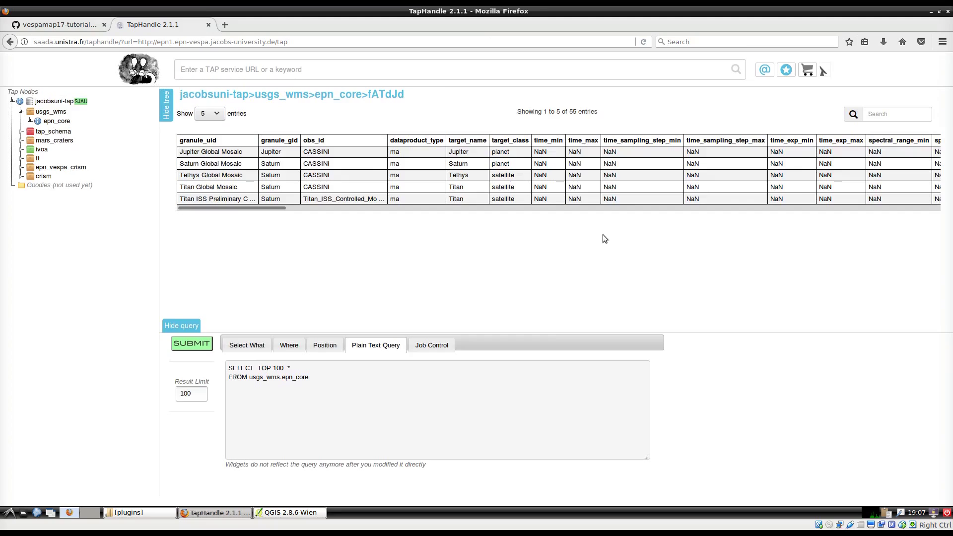
- Preview the Jupiter Global Mosaic through its preview_url, look around the map, and close the preview
{"action": "left_click_drag", "start_coordinate": [329, 207], "coordinate": [888, 221]}
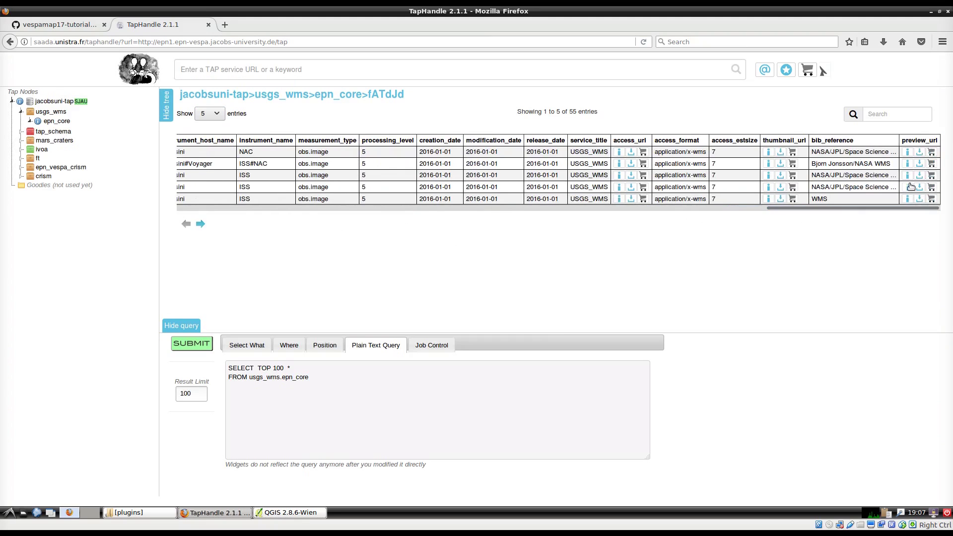
{"action": "left_click", "coordinate": [919, 152]}
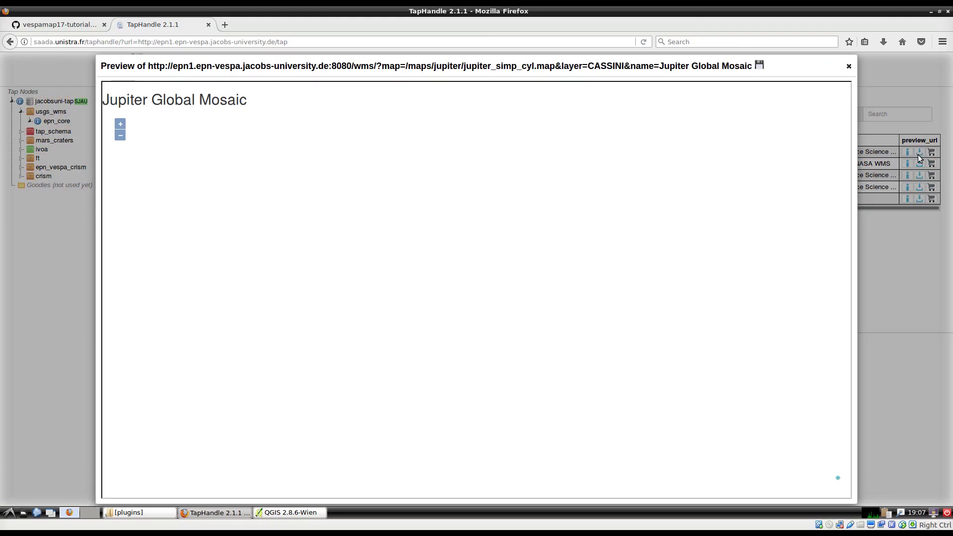
{"action": "scroll", "coordinate": [460, 350], "scroll_direction": "up", "scroll_amount": 1}
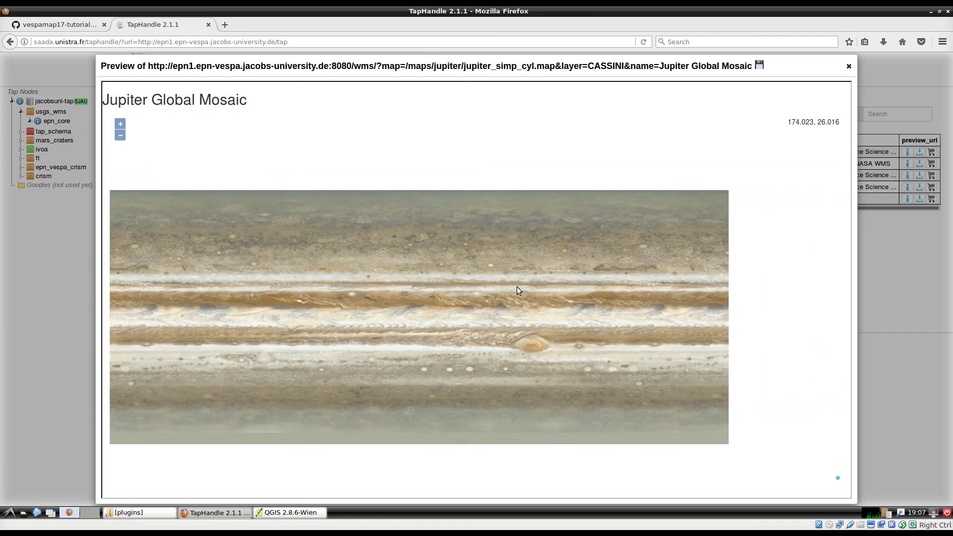
{"action": "left_click_drag", "start_coordinate": [517, 291], "coordinate": [317, 285]}
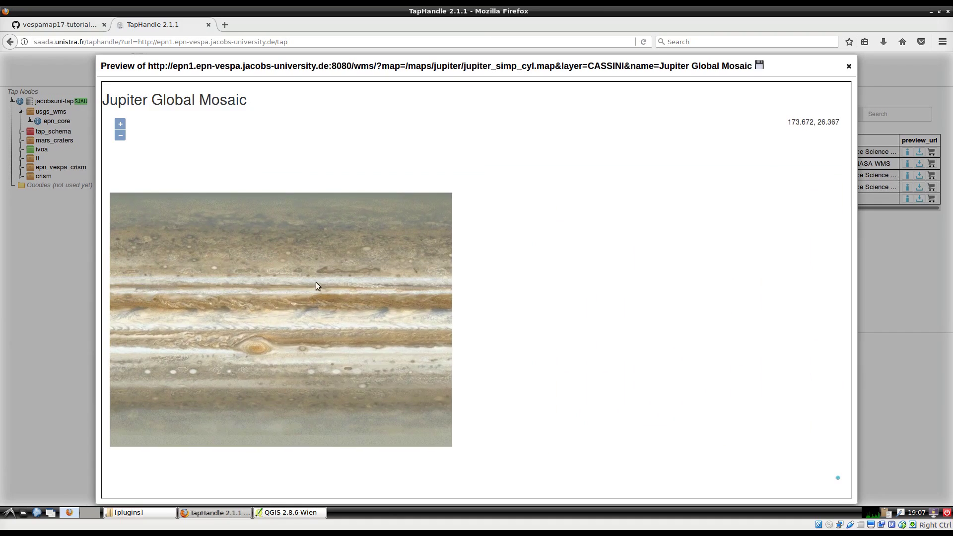
{"action": "left_click_drag", "start_coordinate": [291, 370], "coordinate": [472, 199]}
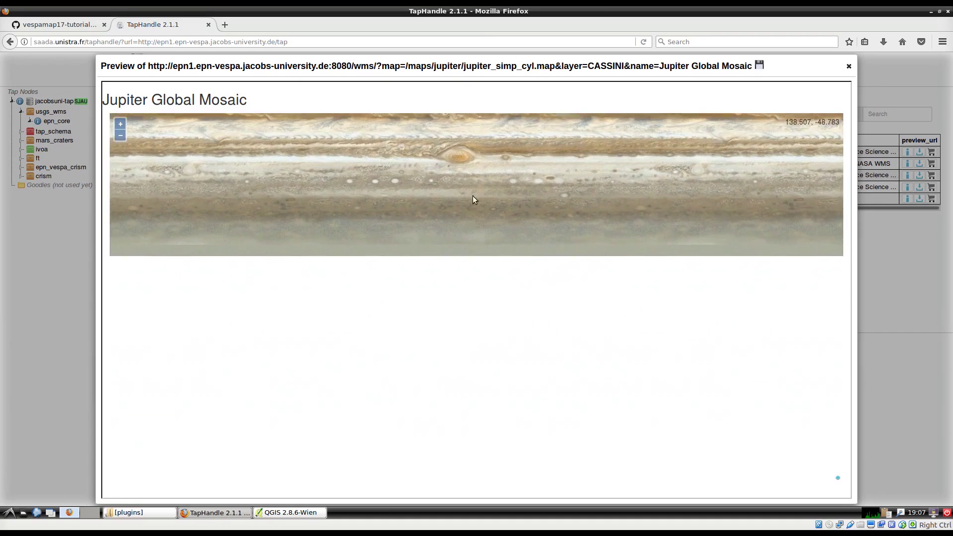
{"action": "left_click", "coordinate": [848, 66]}
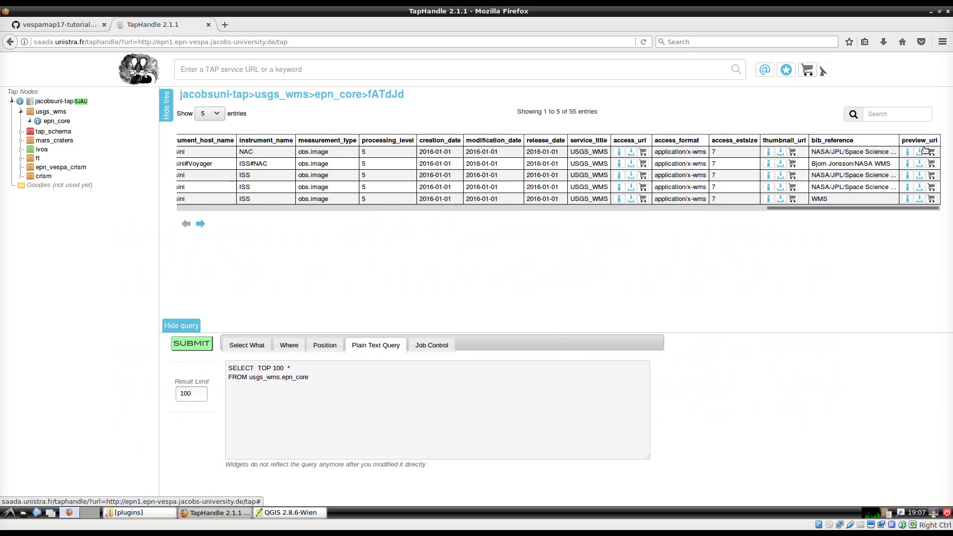
- Preview the Saturn Global Mosaic through its preview_url, look around the map, and close the preview
{"action": "left_click", "coordinate": [920, 175]}
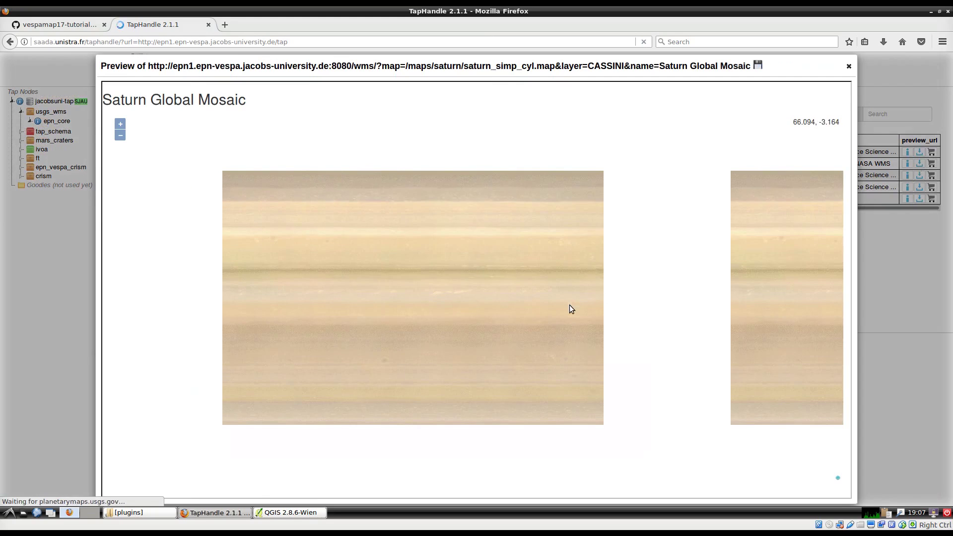
{"action": "left_click_drag", "start_coordinate": [579, 255], "coordinate": [326, 293]}
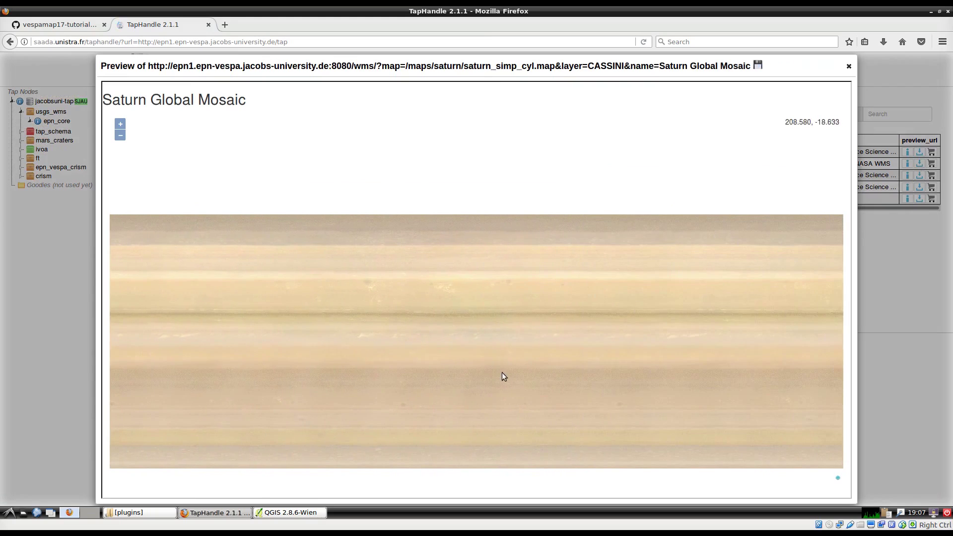
{"action": "left_click_drag", "start_coordinate": [502, 376], "coordinate": [501, 253]}
{"action": "left_click", "coordinate": [849, 68]}
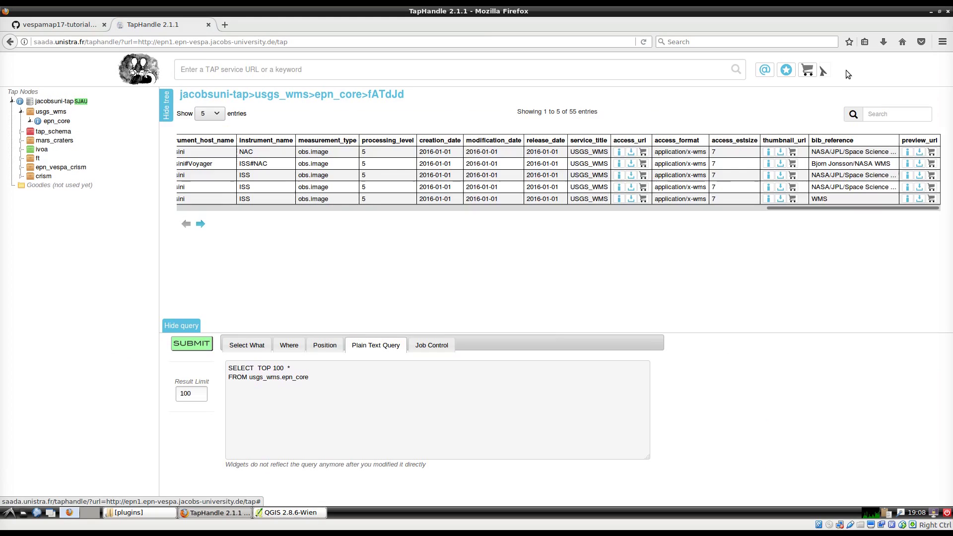
- Add a WHERE constraint target_name = Mars to the epn_core query and submit it
{"action": "left_click", "coordinate": [290, 345]}
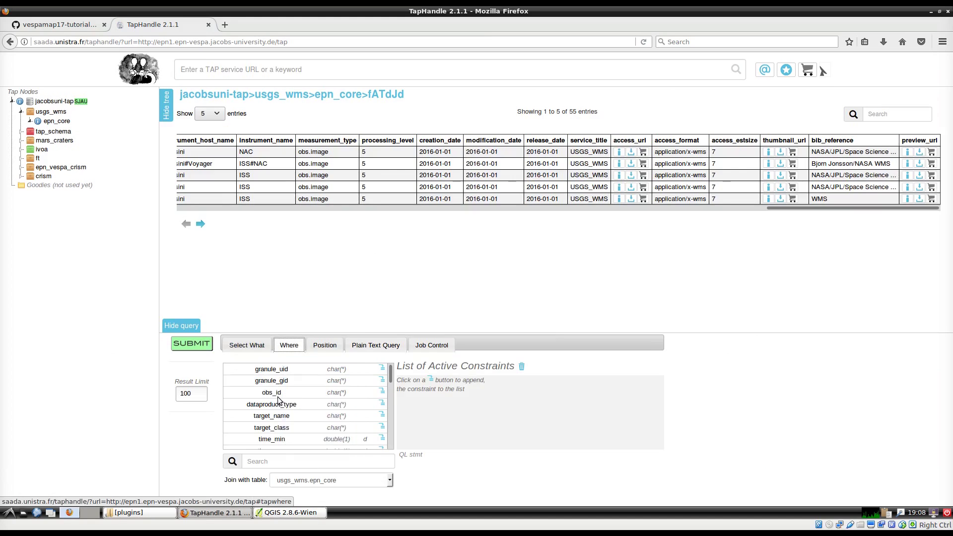
{"action": "left_click", "coordinate": [381, 415]}
{"action": "left_click", "coordinate": [619, 383]}
{"action": "type", "text": "Mars"}
{"action": "left_click", "coordinate": [188, 344]}
- Preview the MOLA Topography and THEMIS IR Day Blend map from the Mars results, inspect it closely, and close the preview
{"action": "left_click_drag", "start_coordinate": [305, 208], "coordinate": [910, 198]}
{"action": "left_click", "coordinate": [919, 152]}
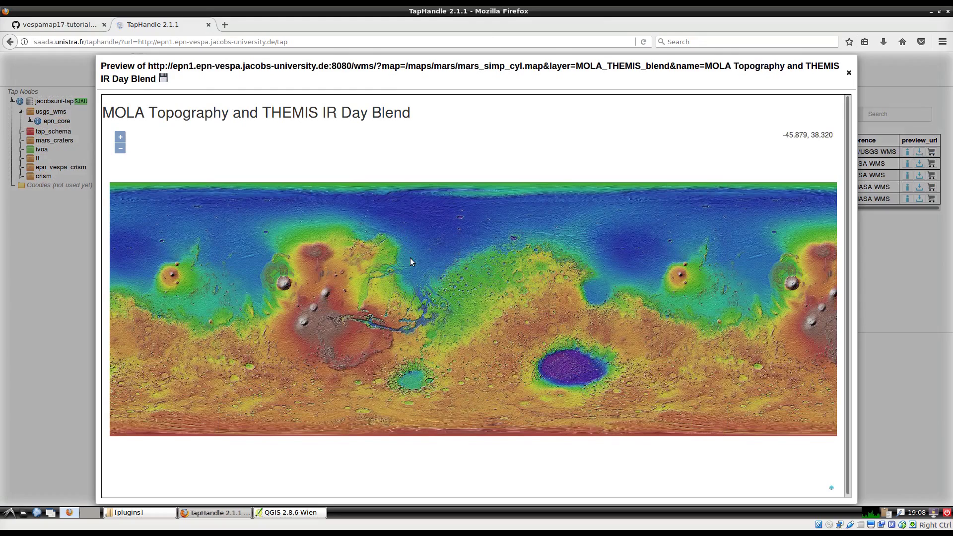
{"action": "scroll", "coordinate": [350, 332], "scroll_direction": "up", "scroll_amount": 2}
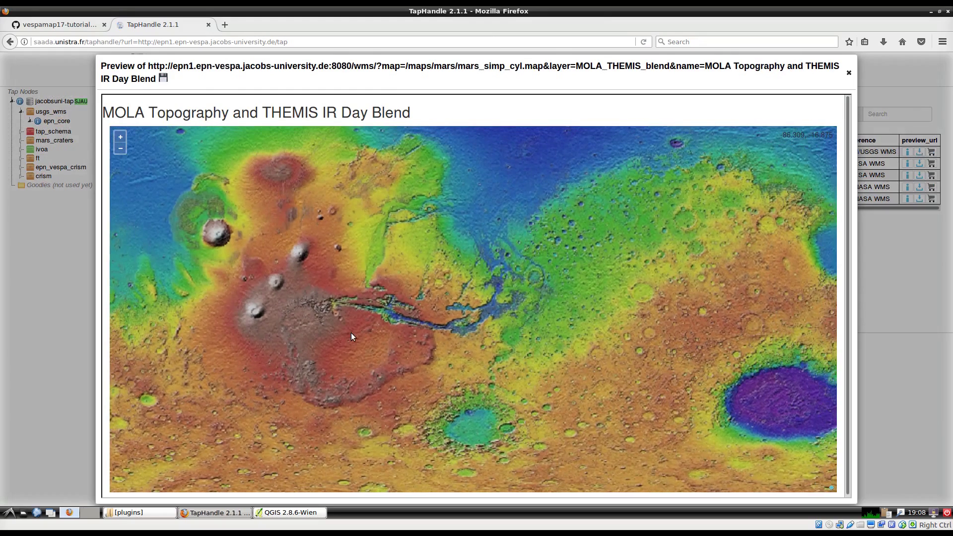
{"action": "left_click", "coordinate": [848, 72]}
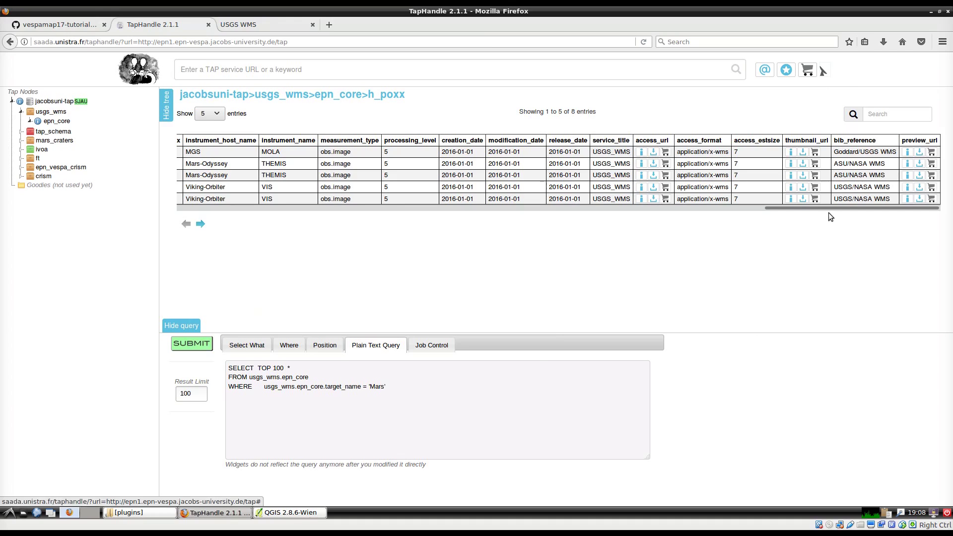
- Open the access_url GetCapabilities document of the first Mars result in its own tab and copy its full address
{"action": "mouse_move", "coordinate": [825, 206]}
{"action": "left_mouse_down"}
{"action": "mouse_move", "coordinate": [579, 212]}
{"action": "mouse_move", "coordinate": [833, 207]}
{"action": "left_mouse_up"}
{"action": "left_click", "coordinate": [653, 152]}
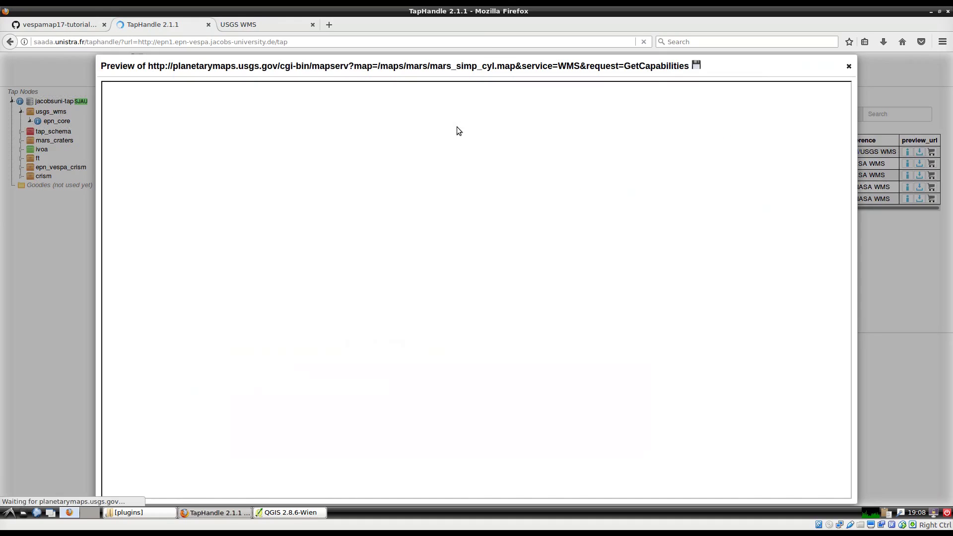
{"action": "left_click", "coordinate": [696, 66]}
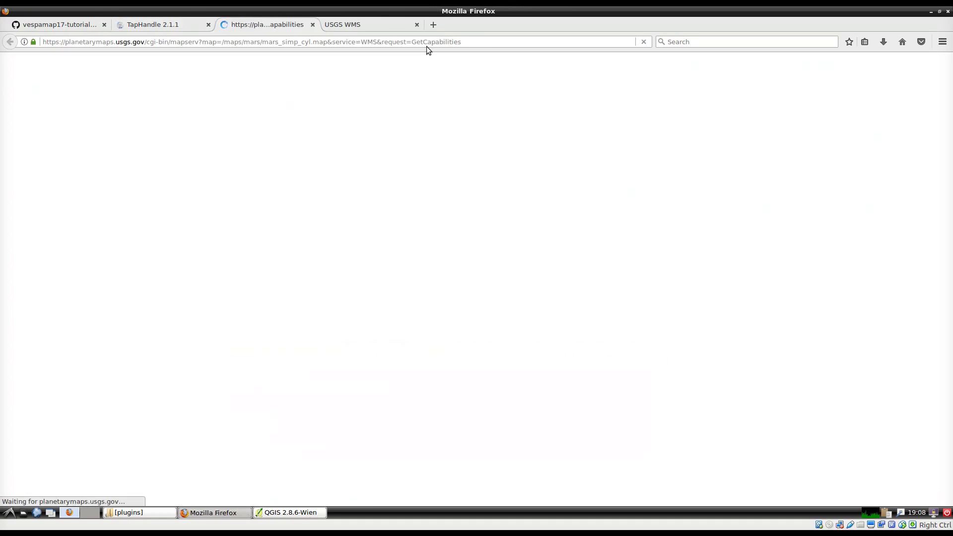
{"action": "left_click", "coordinate": [483, 41]}
{"action": "key", "text": "ctrl+c"}
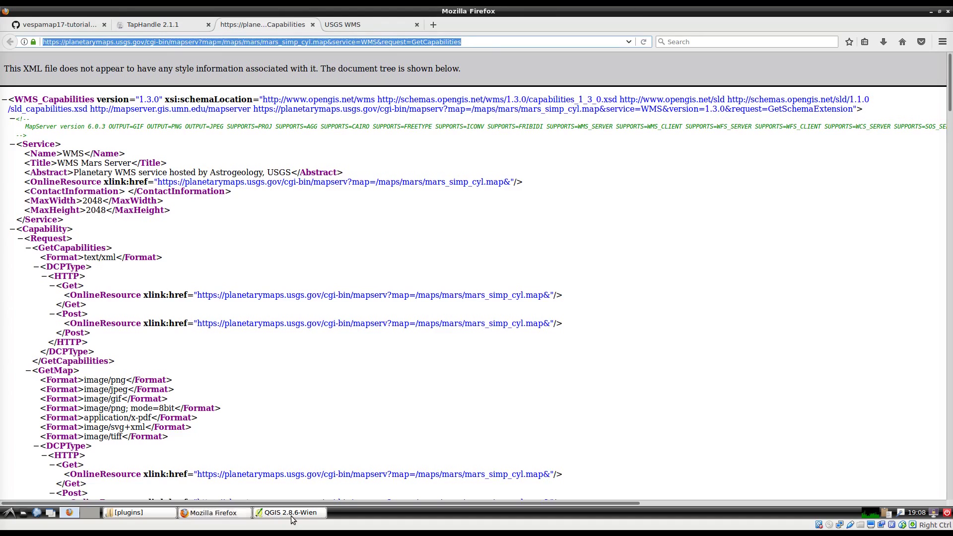
- Switch to QGIS and create a WMS connection named Mola using the copied GetCapabilities address as its URL
{"action": "left_click", "coordinate": [240, 513]}
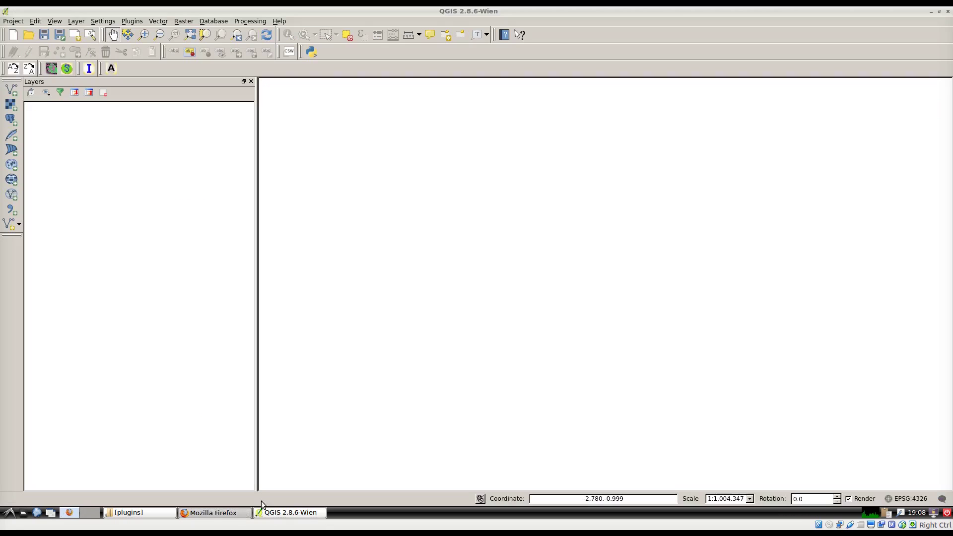
{"action": "left_click", "coordinate": [10, 165]}
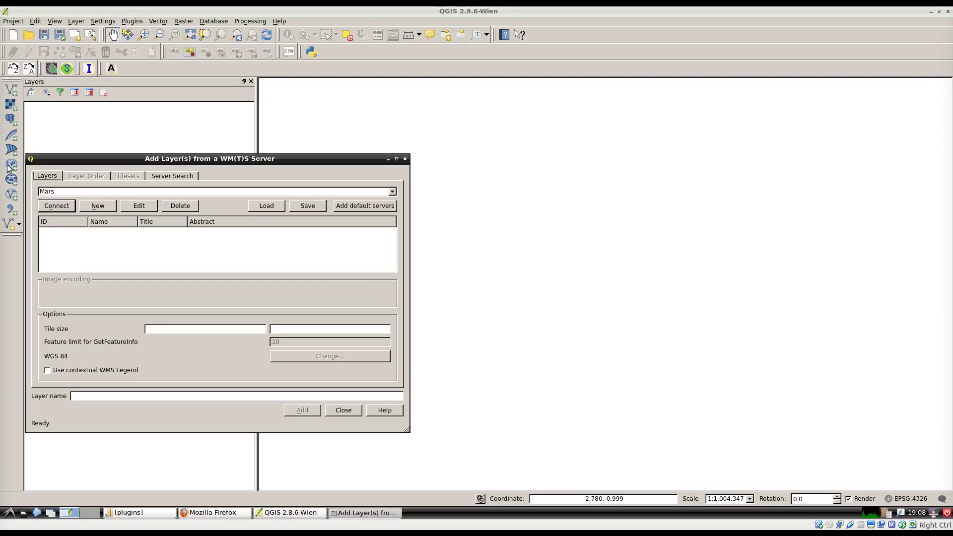
{"action": "left_click", "coordinate": [89, 206]}
{"action": "left_click", "coordinate": [173, 208]}
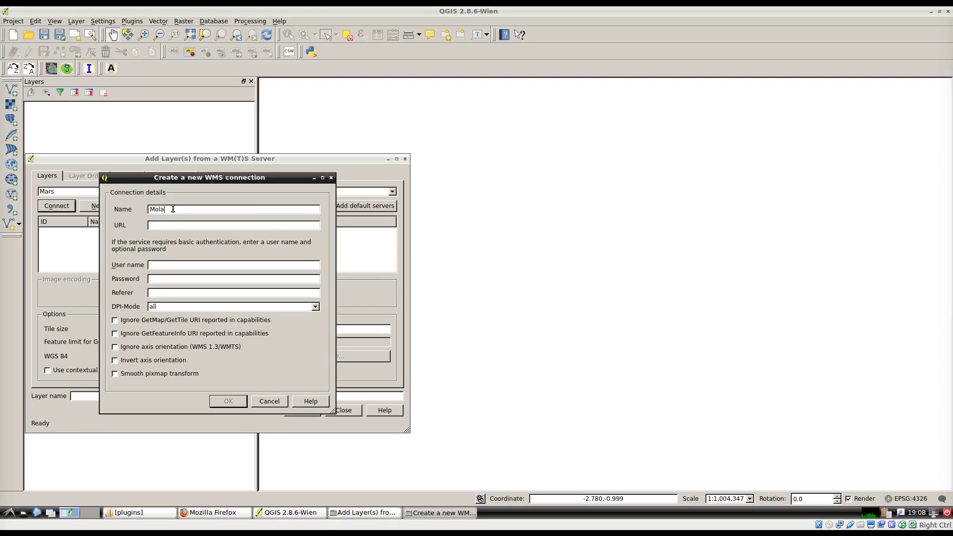
{"action": "key", "text": "Tab"}
{"action": "key", "text": "ctrl+v"}
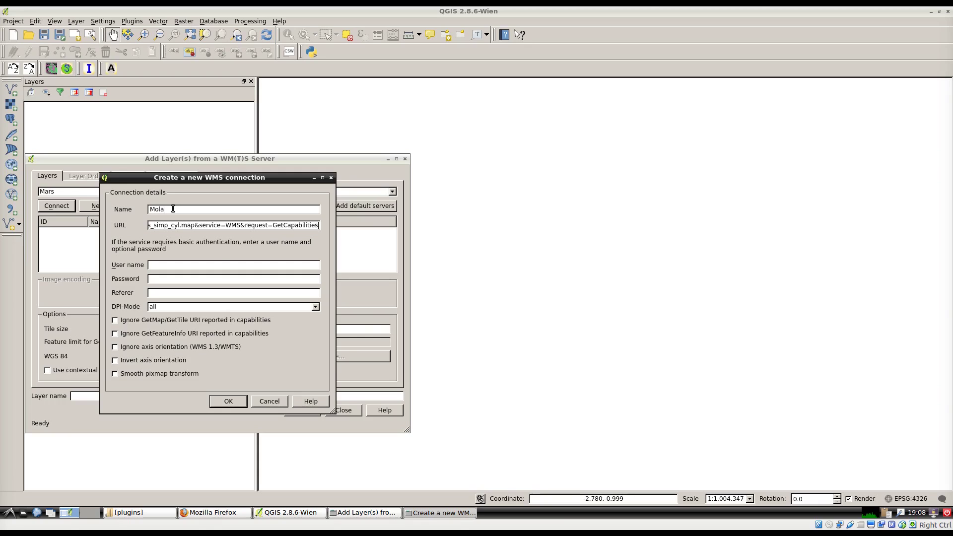
{"action": "left_click", "coordinate": [240, 401]}
- Connect to the Mola server, add its MOLA Topography and THEMIS IR Day Blend layer to the map, and close the dialog
{"action": "left_click", "coordinate": [64, 205]}
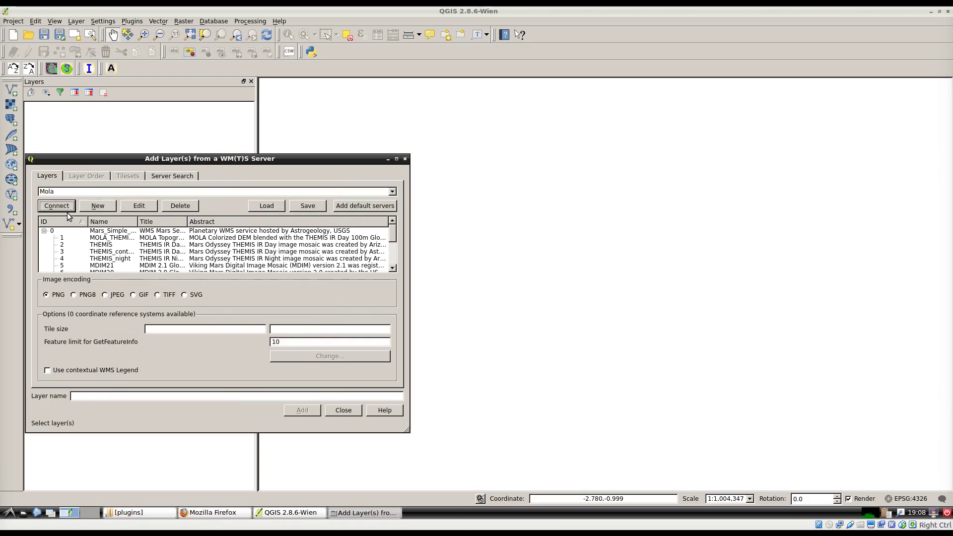
{"action": "left_click", "coordinate": [103, 238]}
{"action": "left_click", "coordinate": [306, 412]}
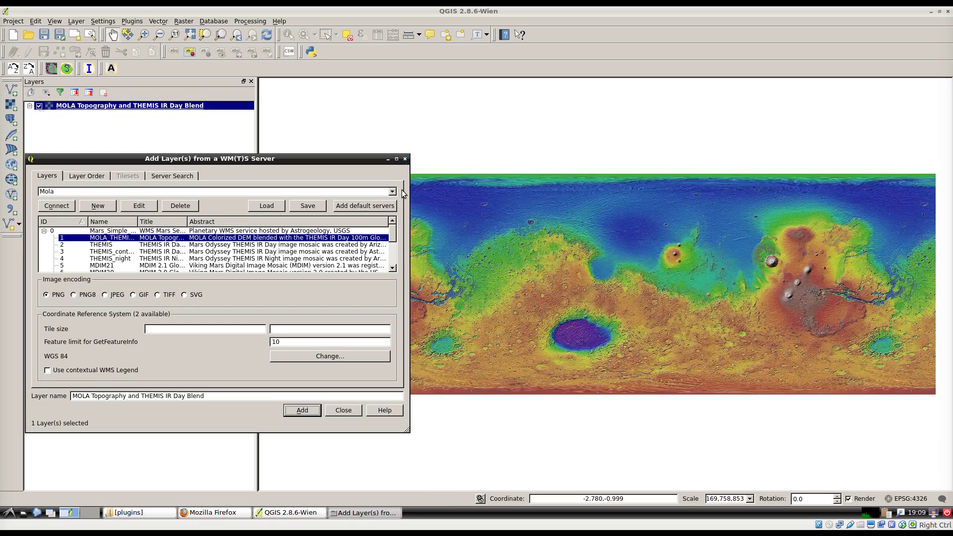
{"action": "left_click", "coordinate": [356, 410]}
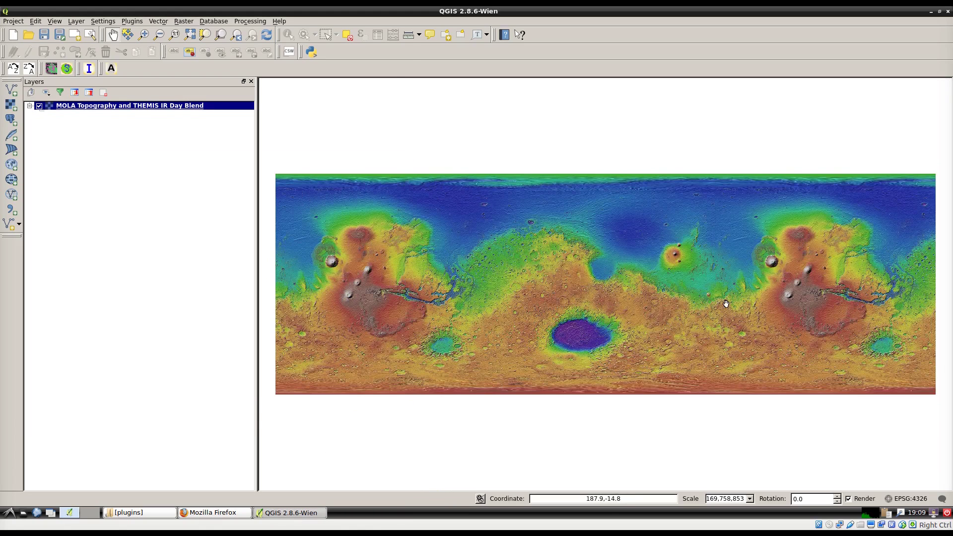
- Examine the surface detail of the added Mars layer up close in the map canvas
{"action": "left_click_drag", "start_coordinate": [725, 303], "coordinate": [574, 325]}
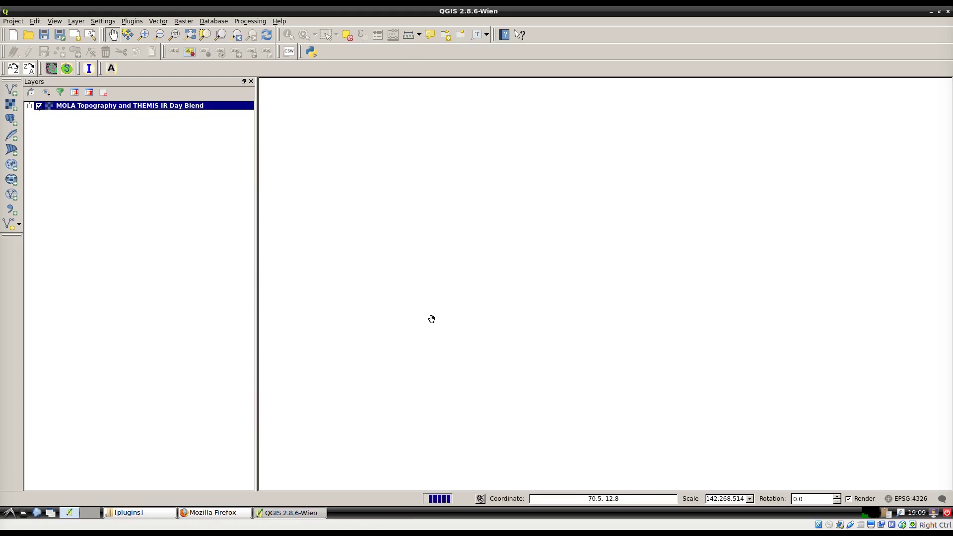
{"action": "scroll", "coordinate": [432, 319], "scroll_direction": "up", "scroll_amount": 1}
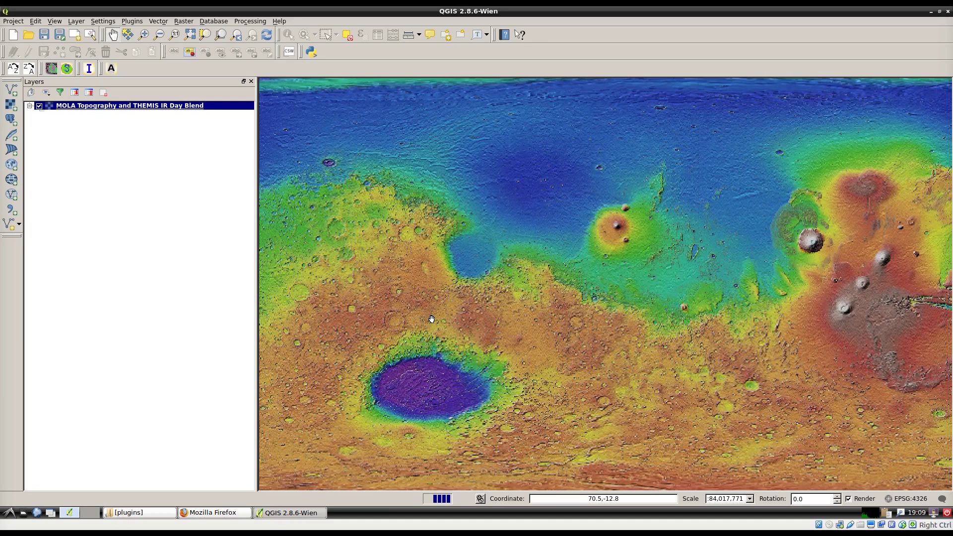
{"action": "scroll", "coordinate": [431, 319], "scroll_direction": "up", "scroll_amount": 1}
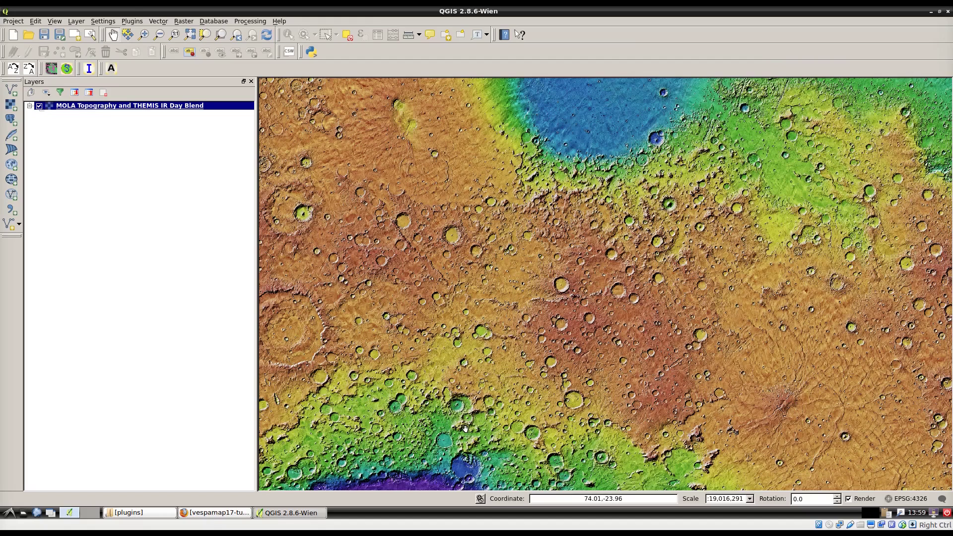
- Switch to the browser tutorial and read the "Step 2: Getting vector data" section, including the VO-GIS relationship diagram, ADQL query and SAMP instructions
{"action": "left_click", "coordinate": [231, 514]}
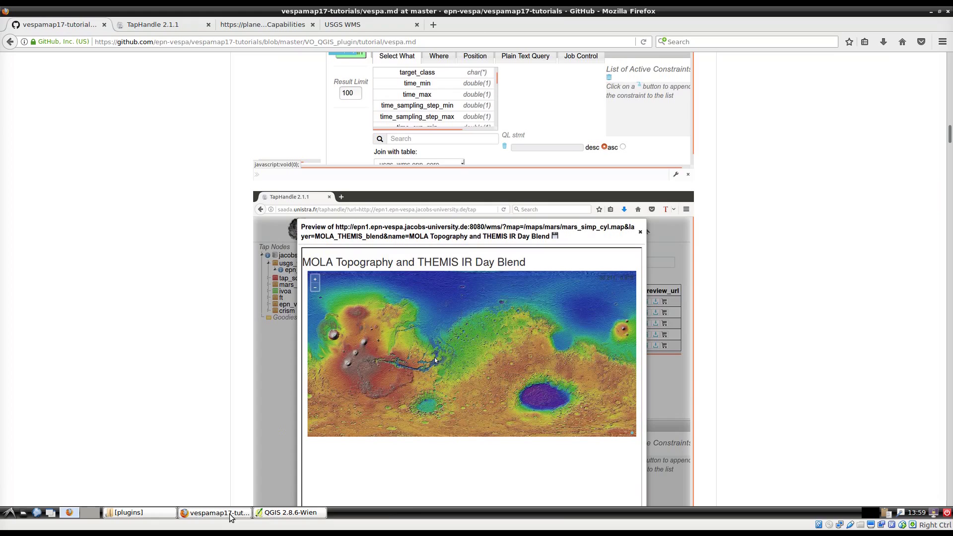
{"action": "scroll", "coordinate": [800, 240], "scroll_direction": "down", "scroll_amount": 5}
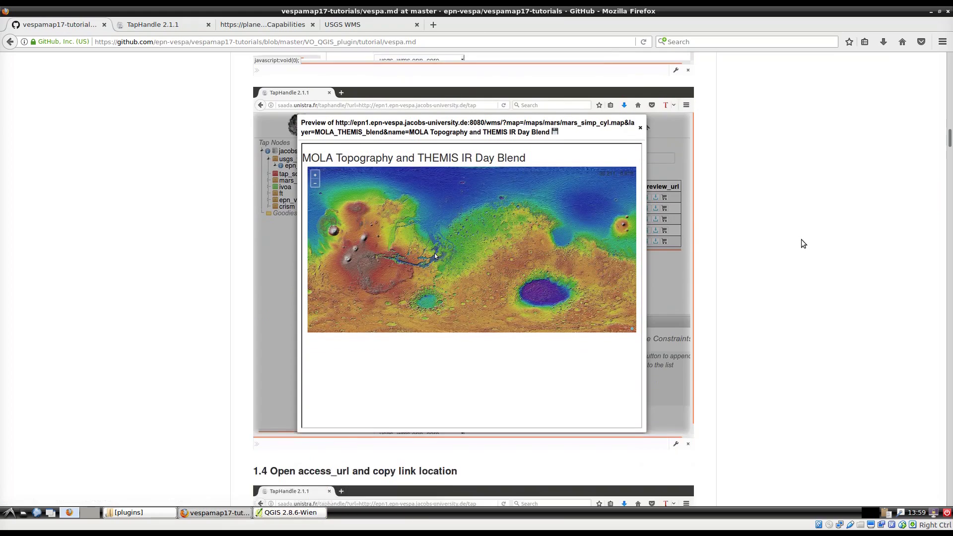
{"action": "scroll", "coordinate": [734, 210], "scroll_direction": "down", "scroll_amount": 15}
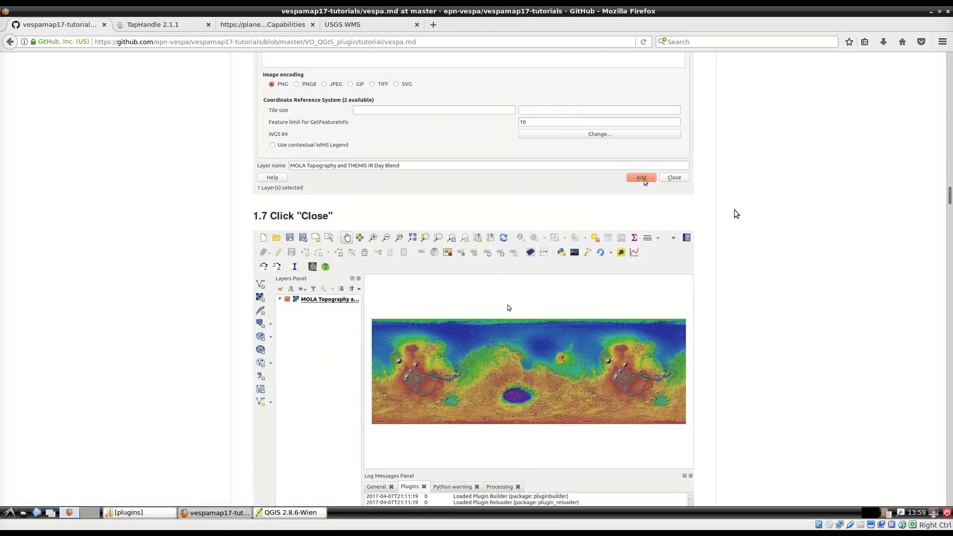
{"action": "scroll", "coordinate": [734, 214], "scroll_direction": "down", "scroll_amount": 9}
{"action": "scroll", "coordinate": [722, 216], "scroll_direction": "up", "scroll_amount": 5}
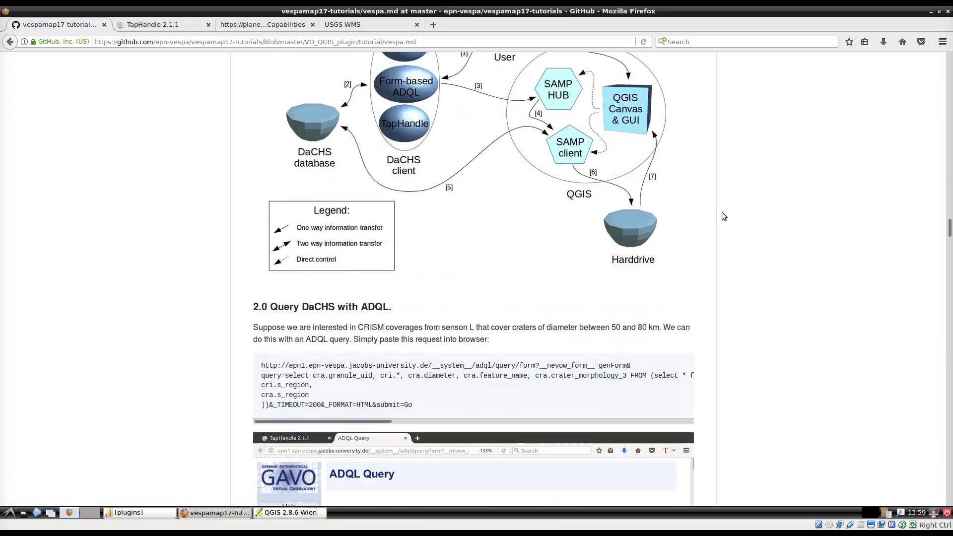
{"action": "scroll", "coordinate": [709, 206], "scroll_direction": "up", "scroll_amount": 3}
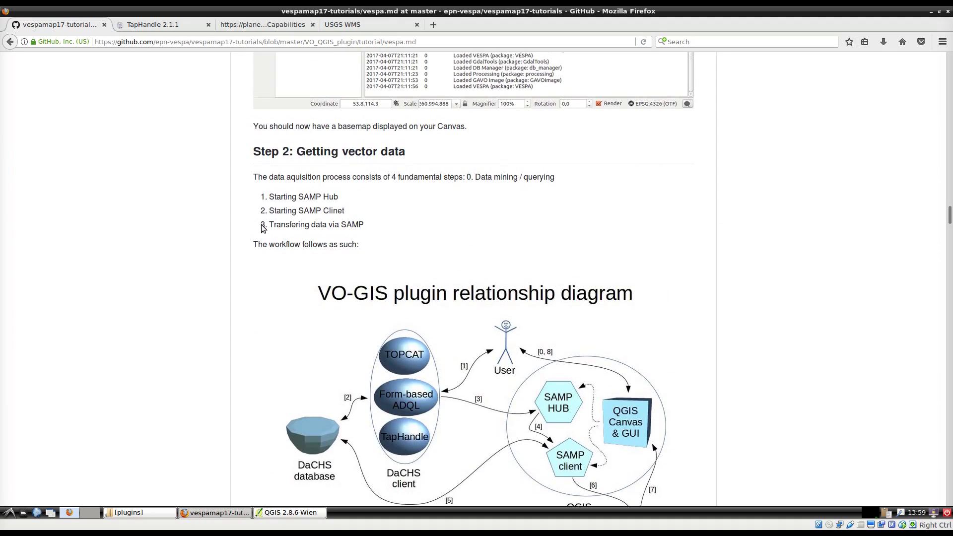
{"action": "scroll", "coordinate": [263, 228], "scroll_direction": "down", "scroll_amount": 2}
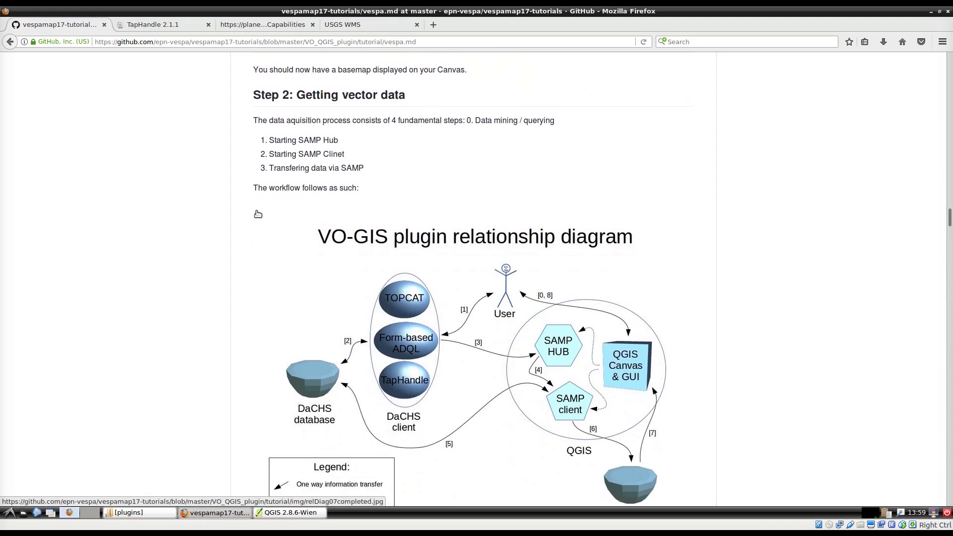
{"action": "scroll", "coordinate": [258, 214], "scroll_direction": "down", "scroll_amount": 1}
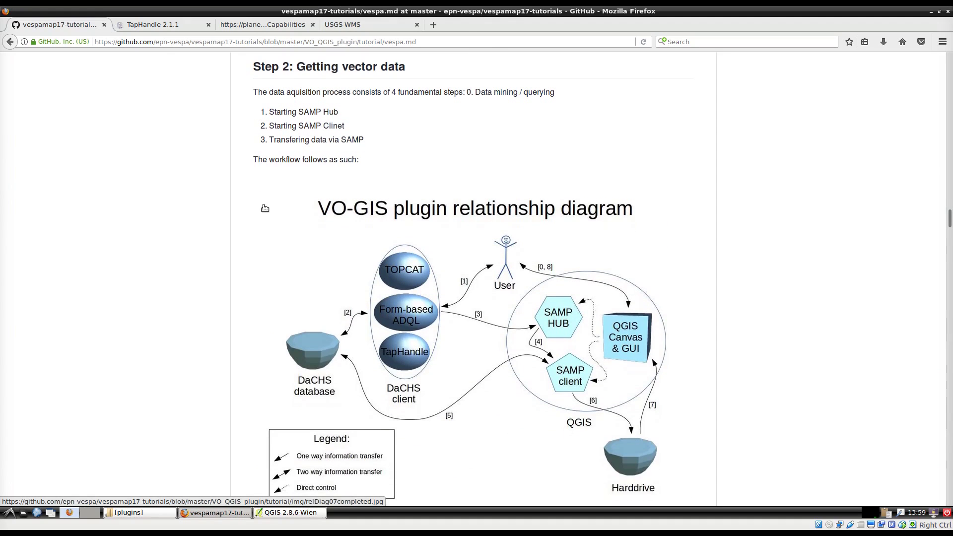
{"action": "scroll", "coordinate": [265, 208], "scroll_direction": "down", "scroll_amount": 2}
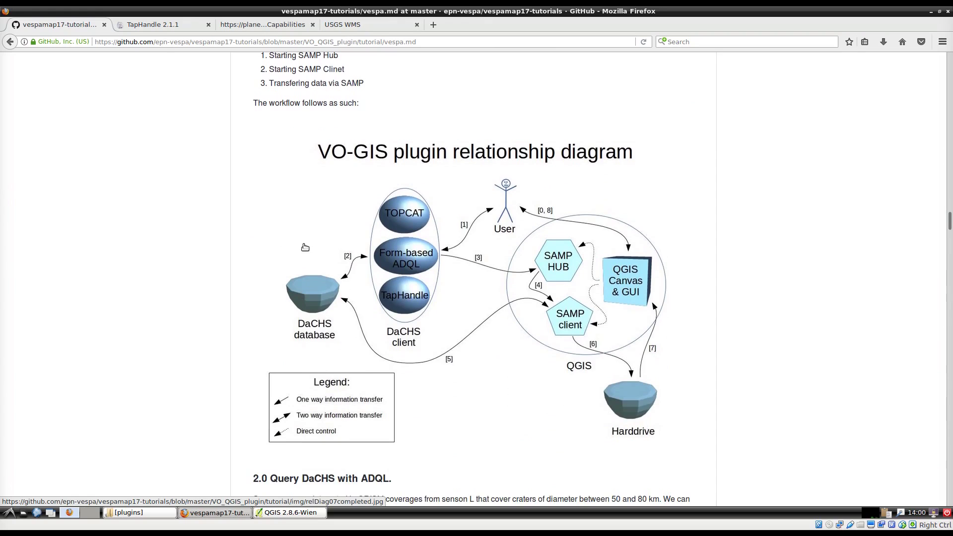
{"action": "scroll", "coordinate": [305, 254], "scroll_direction": "up", "scroll_amount": 3}
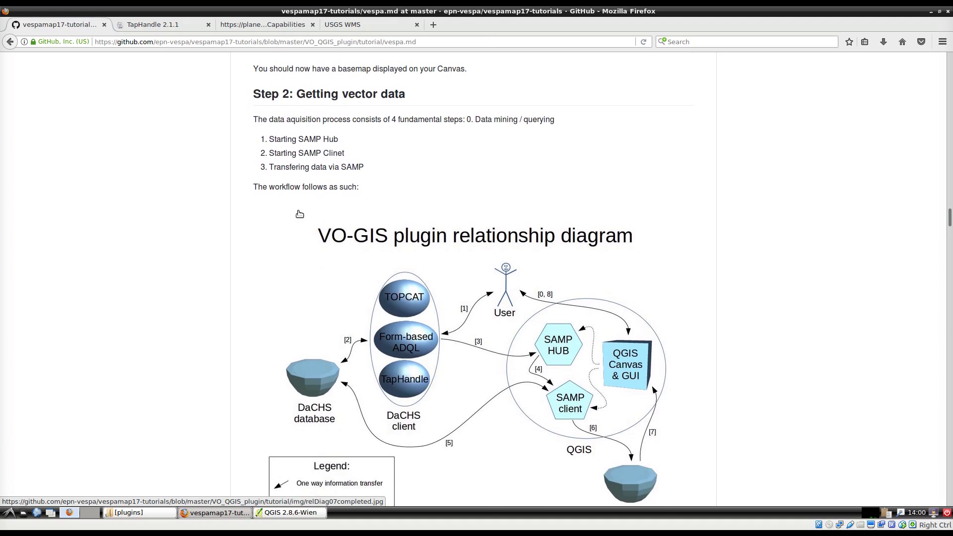
{"action": "scroll", "coordinate": [300, 214], "scroll_direction": "down", "scroll_amount": 20}
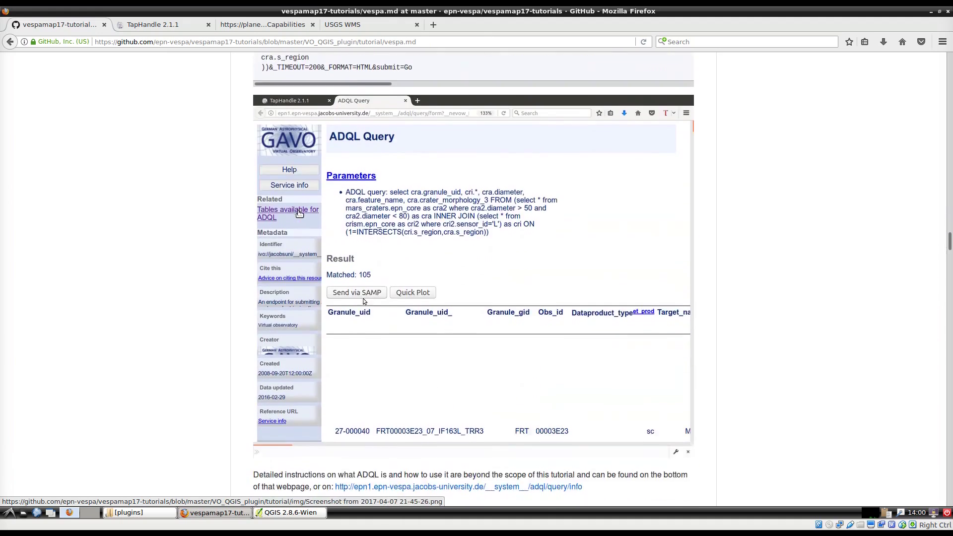
{"action": "scroll", "coordinate": [299, 214], "scroll_direction": "down", "scroll_amount": 20}
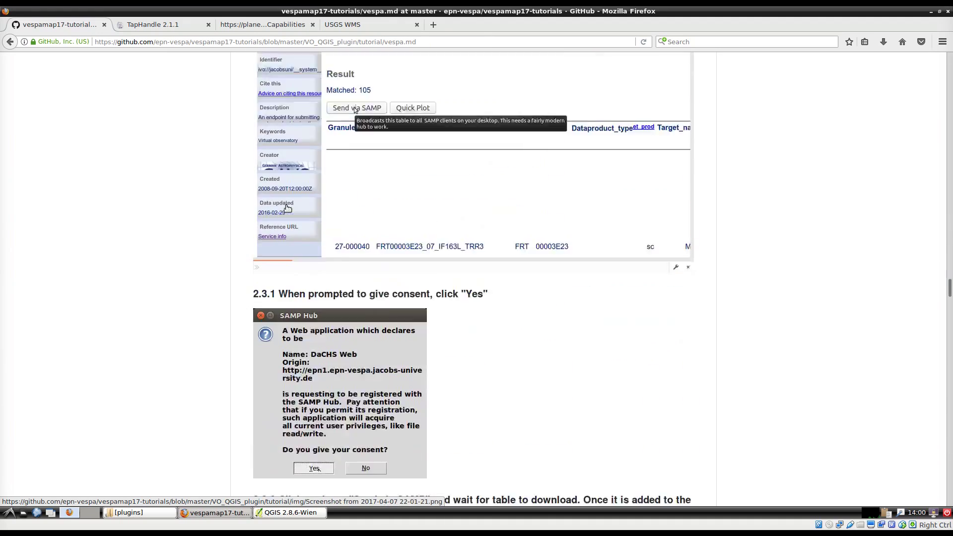
{"action": "scroll", "coordinate": [286, 210], "scroll_direction": "down", "scroll_amount": 5}
{"action": "scroll", "coordinate": [252, 191], "scroll_direction": "up", "scroll_amount": 20}
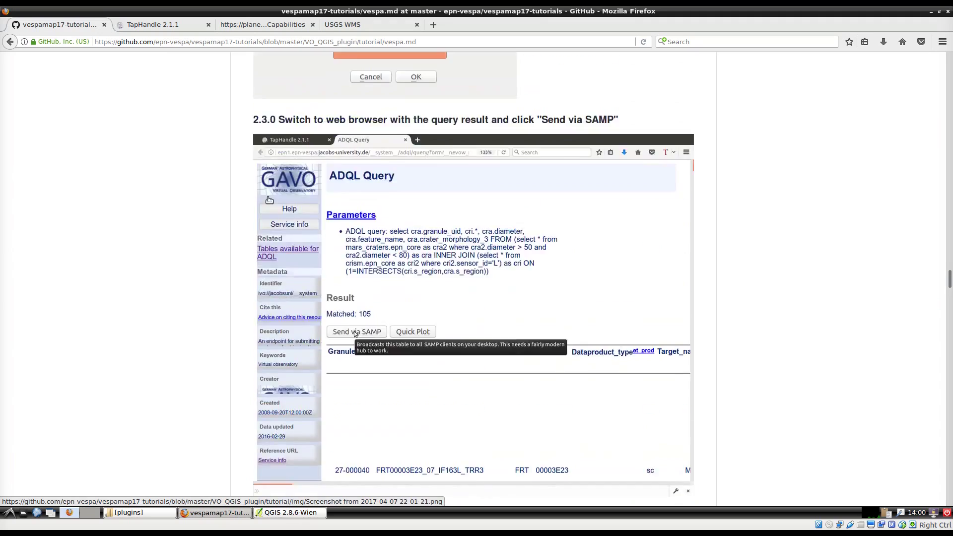
{"action": "scroll", "coordinate": [252, 191], "scroll_direction": "up", "scroll_amount": 20}
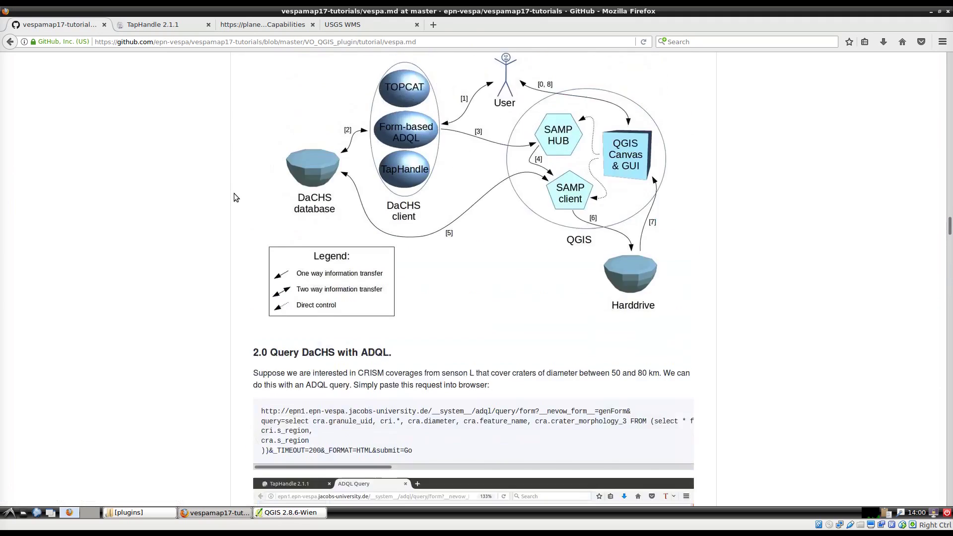
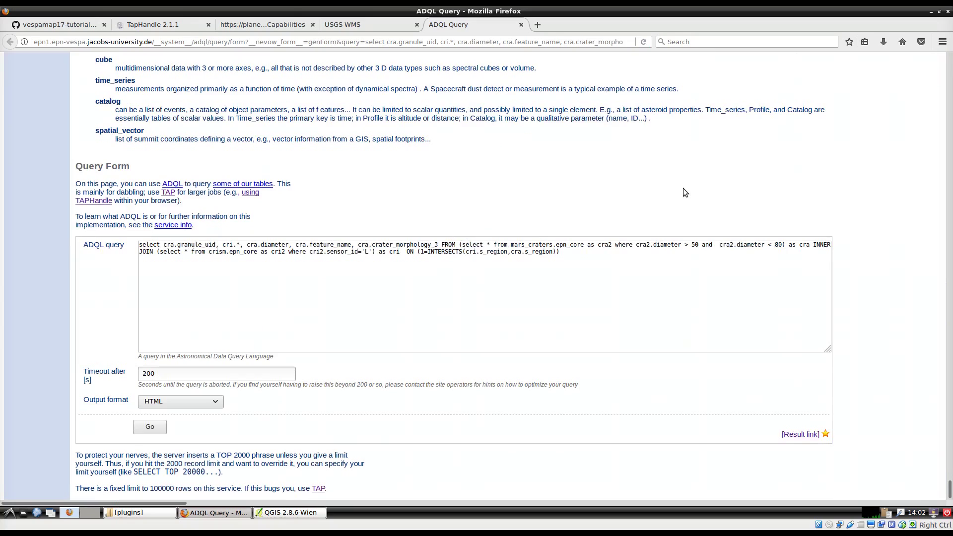
- Look through the ADQL query page and try to send its result table via SAMP, dismissing the alert
{"action": "scroll", "coordinate": [453, 305], "scroll_direction": "up", "scroll_amount": 5}
{"action": "scroll", "coordinate": [442, 306], "scroll_direction": "down", "scroll_amount": 5}
{"action": "scroll", "coordinate": [442, 304], "scroll_direction": "down", "scroll_amount": 20}
{"action": "scroll", "coordinate": [810, 405], "scroll_direction": "up", "scroll_amount": 20}
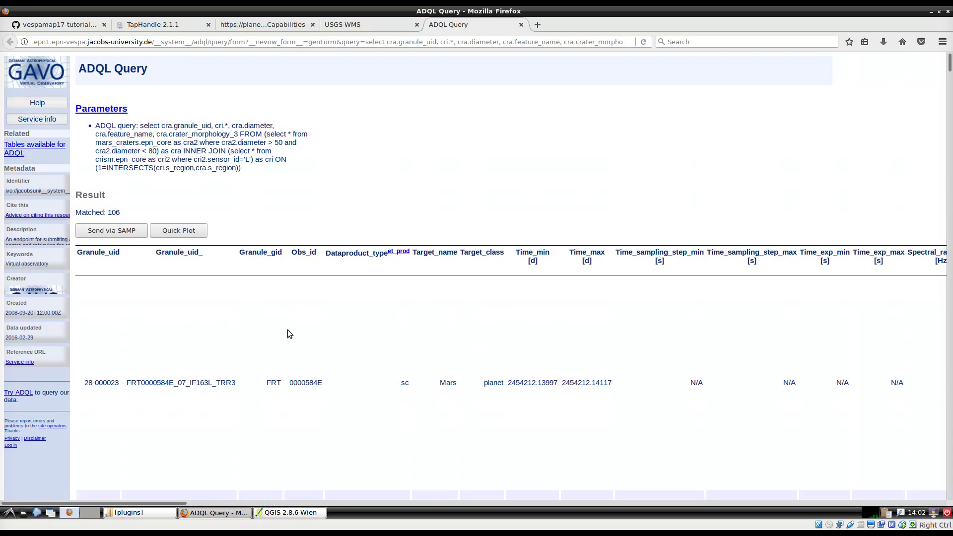
{"action": "left_click", "coordinate": [116, 230]}
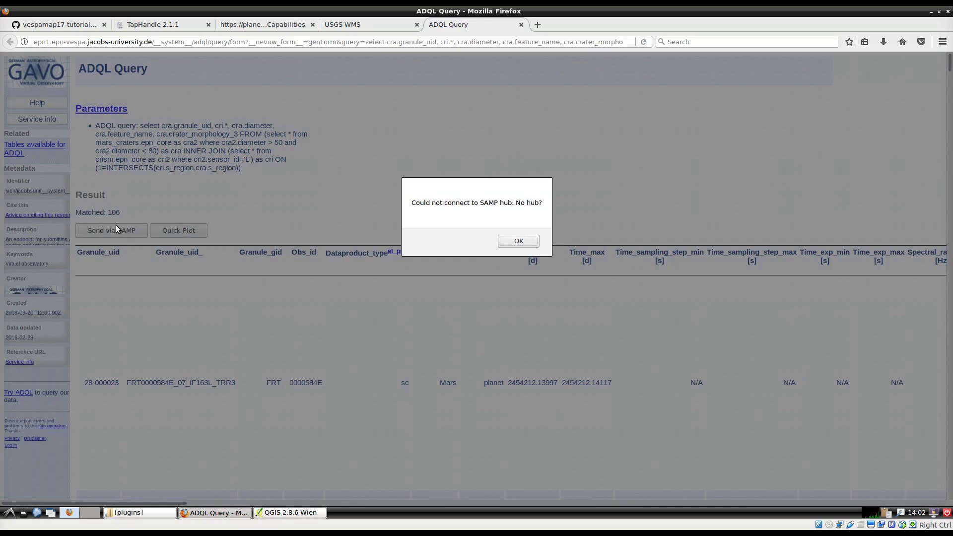
{"action": "left_click", "coordinate": [516, 241]}
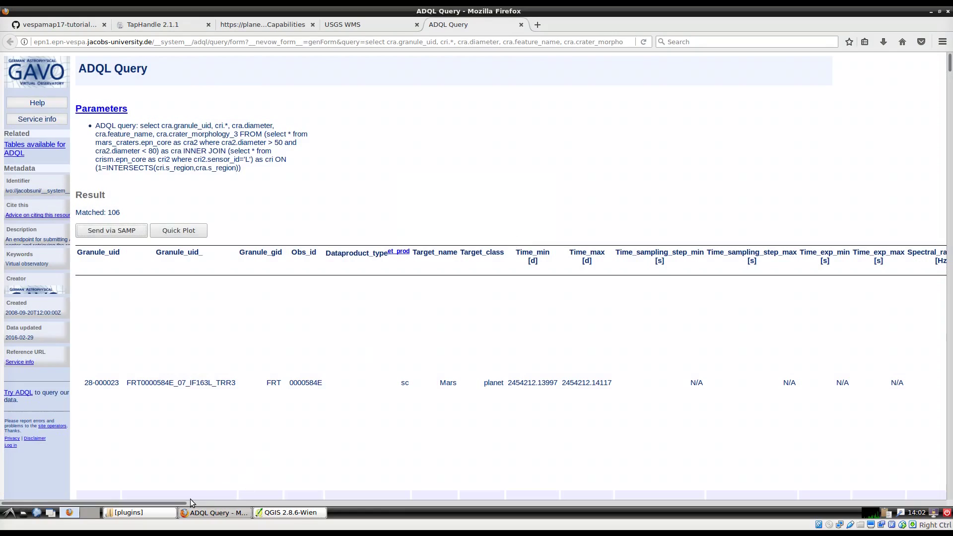
- Switch to QGIS, start the SAMP hub, and connect the VOScriptReceiver SAMP client to it
{"action": "left_click", "coordinate": [290, 511]}
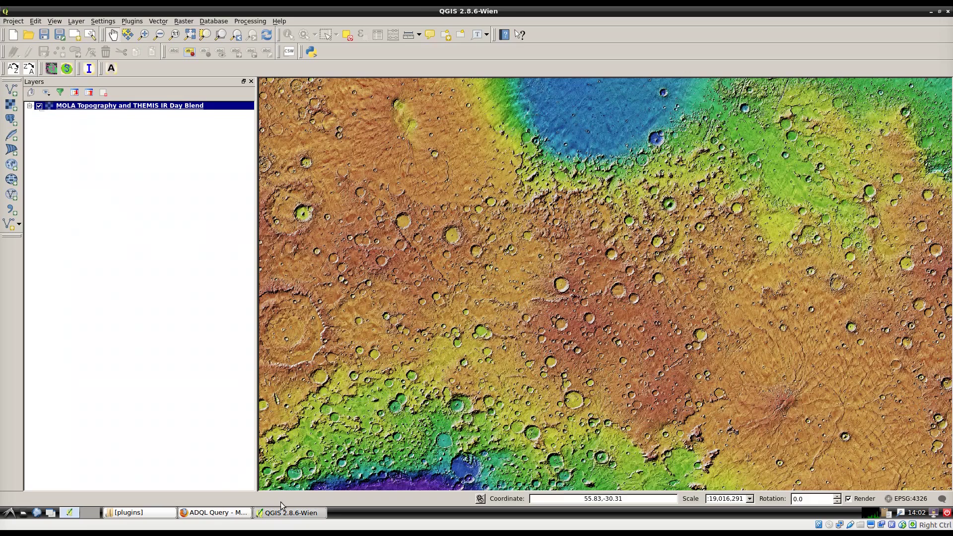
{"action": "left_click", "coordinate": [52, 68]}
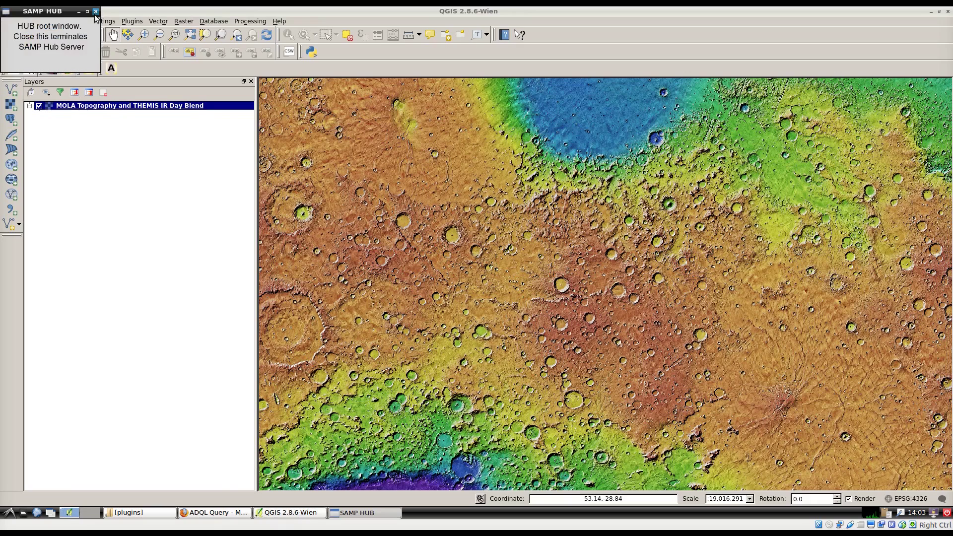
{"action": "left_click", "coordinate": [66, 75]}
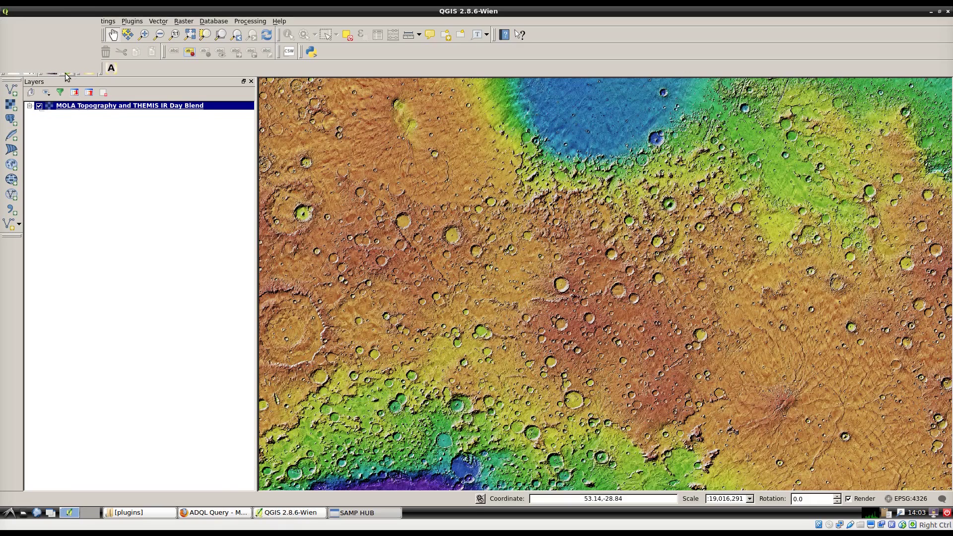
{"action": "left_click", "coordinate": [489, 283]}
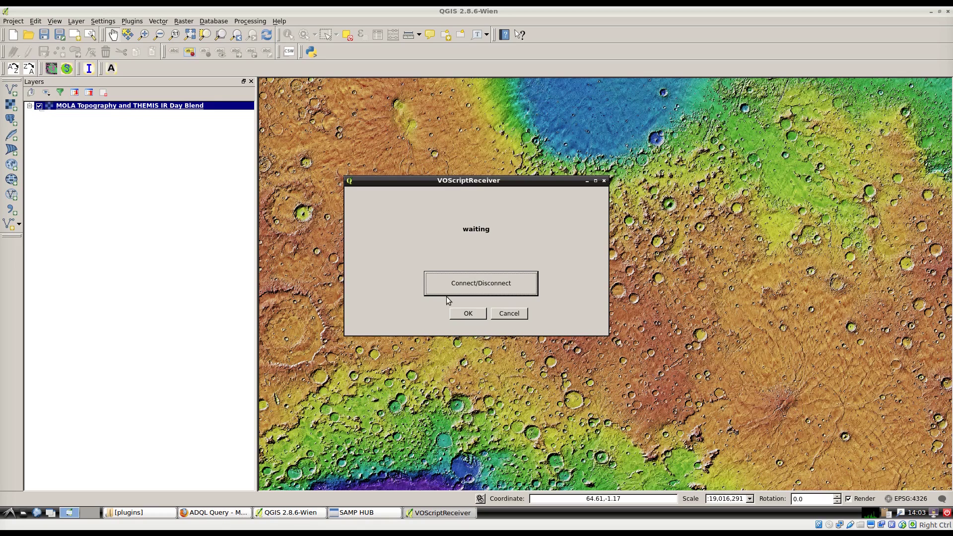
- Return to the browser's ADQL result and send it to QGIS via SAMP, consenting to the DaCHS Web application's registration with the hub
{"action": "left_click", "coordinate": [217, 513]}
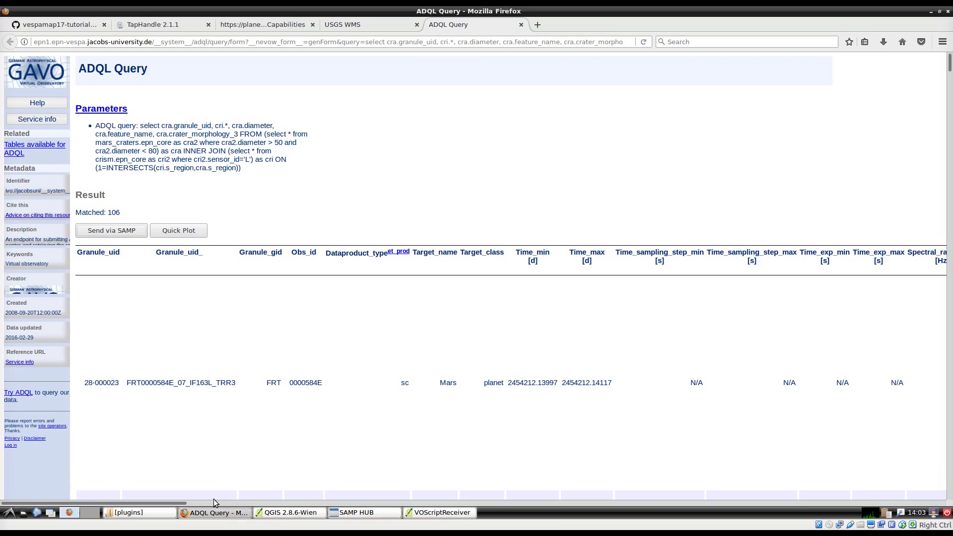
{"action": "left_click", "coordinate": [108, 231]}
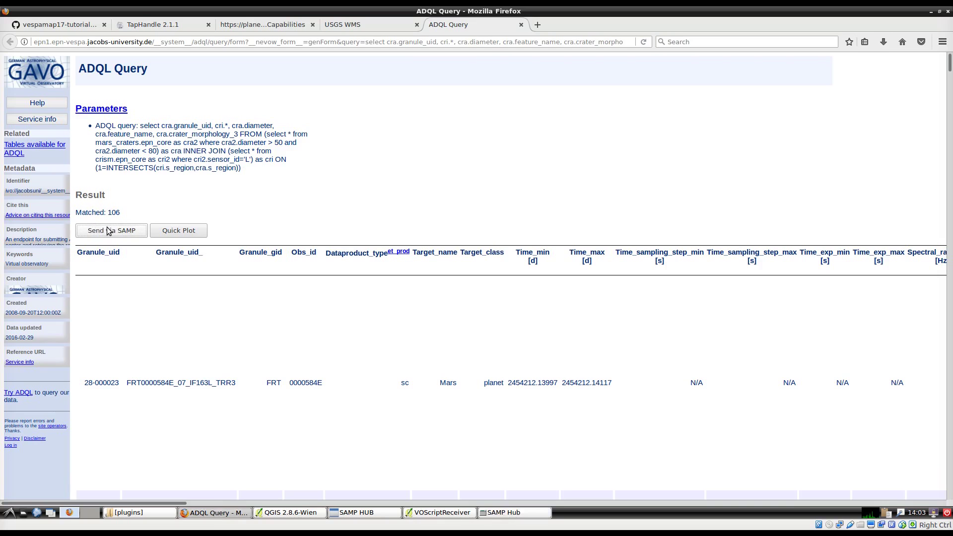
{"action": "left_click", "coordinate": [494, 514]}
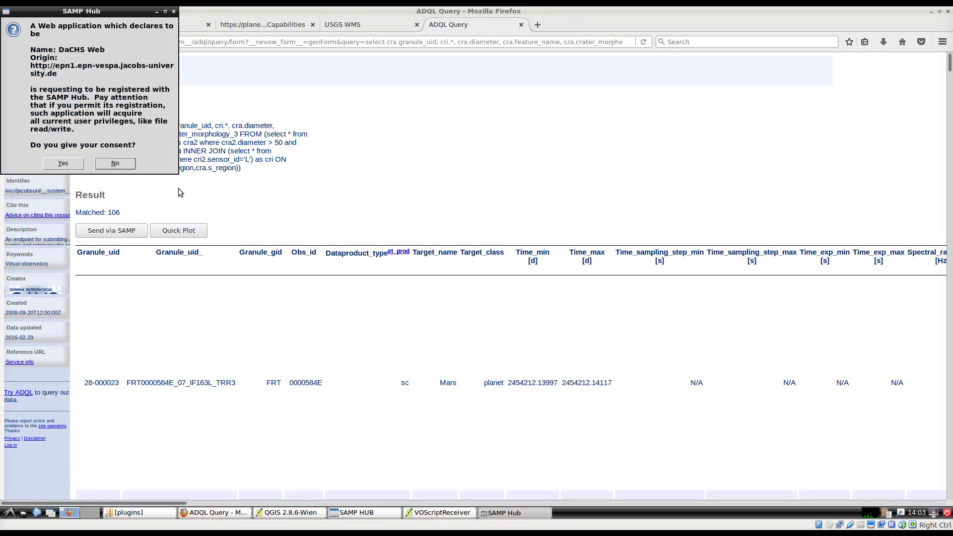
{"action": "left_click", "coordinate": [64, 163]}
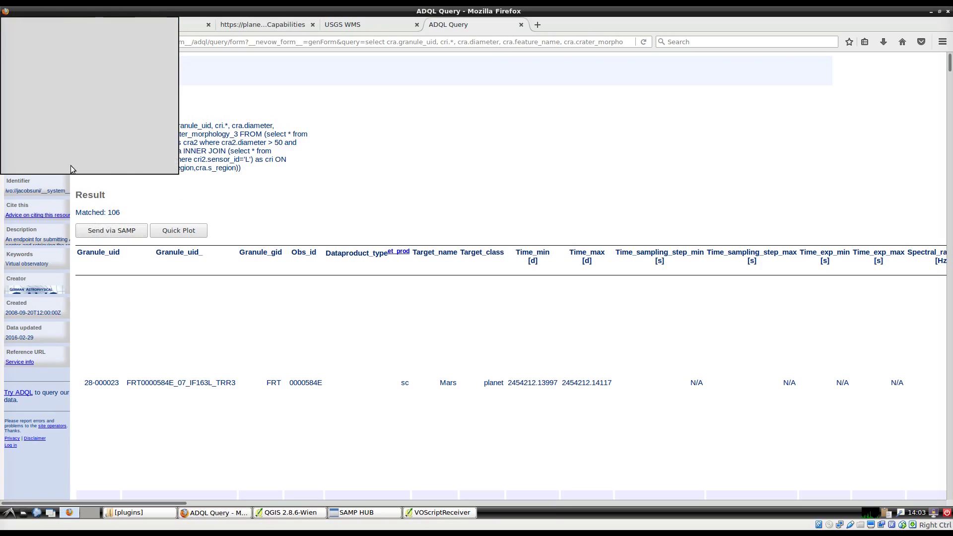
{"action": "left_click", "coordinate": [120, 232]}
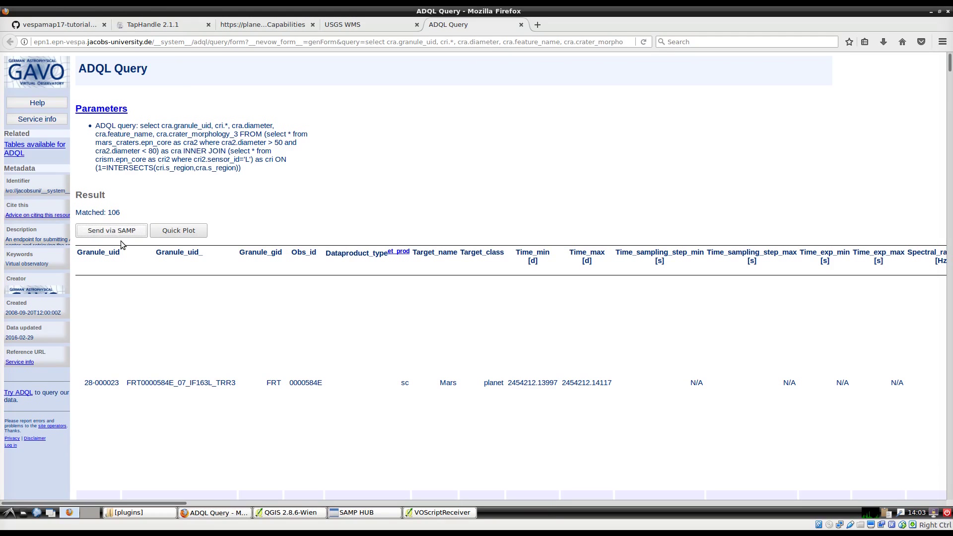
{"action": "left_click", "coordinate": [381, 513]}
{"action": "left_click", "coordinate": [419, 513]}
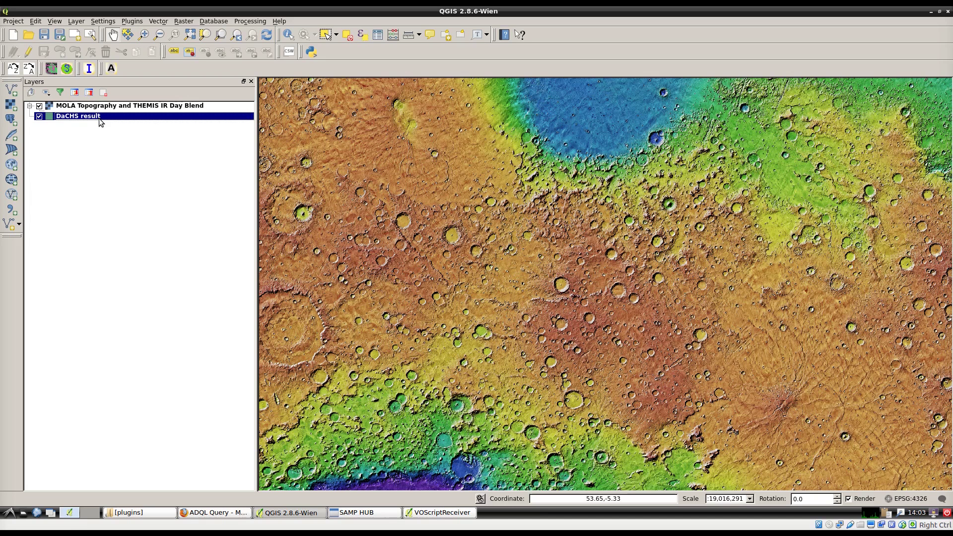
- Move the DaCHS result layer above the MOLA Topography and THEMIS IR Day Blend layer and inspect its footprints up close
{"action": "left_click_drag", "start_coordinate": [99, 118], "coordinate": [100, 106]}
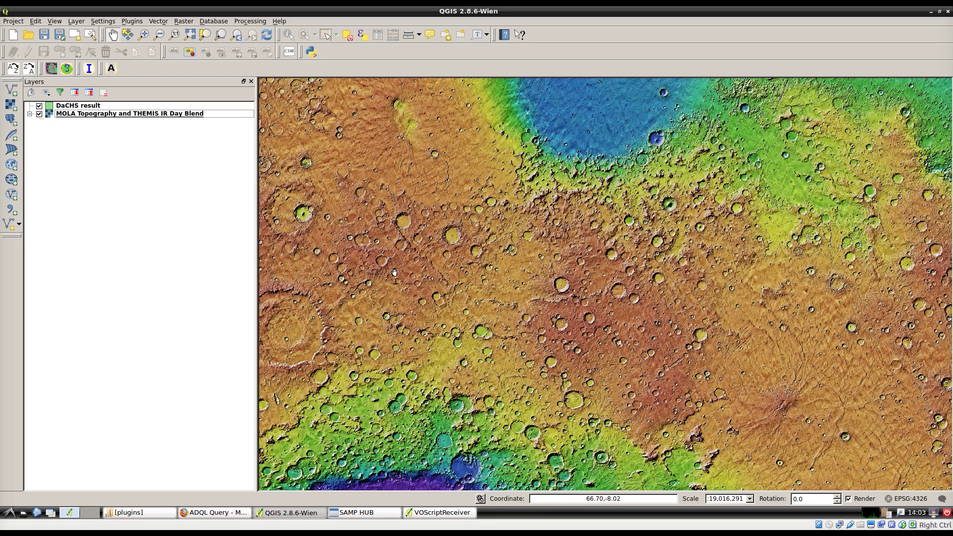
{"action": "scroll", "coordinate": [651, 285], "scroll_direction": "up", "scroll_amount": 1}
{"action": "scroll", "coordinate": [651, 285], "scroll_direction": "up", "scroll_amount": 2}
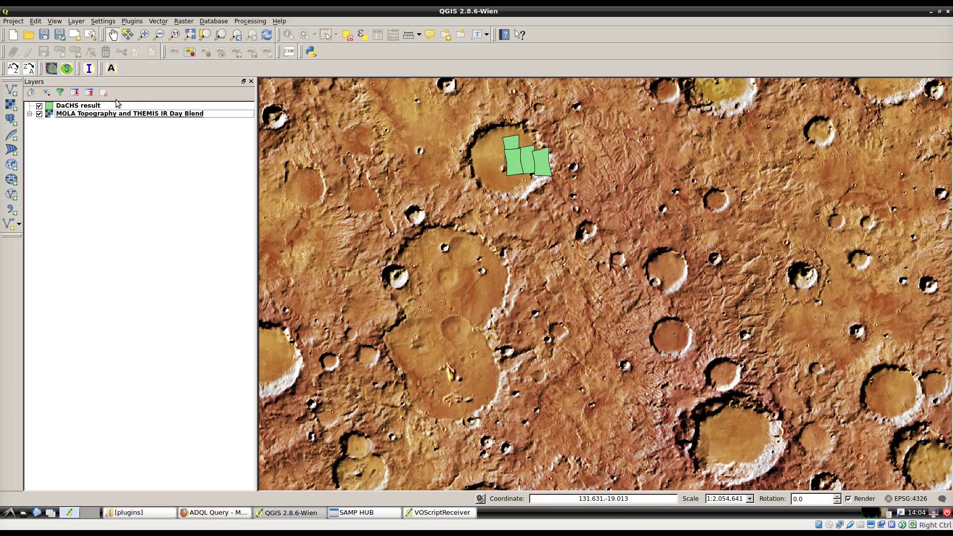
- Open the DaCHS result layer's style properties and set the simple fill's border width to 2.6 mm
{"action": "left_click", "coordinate": [73, 110]}
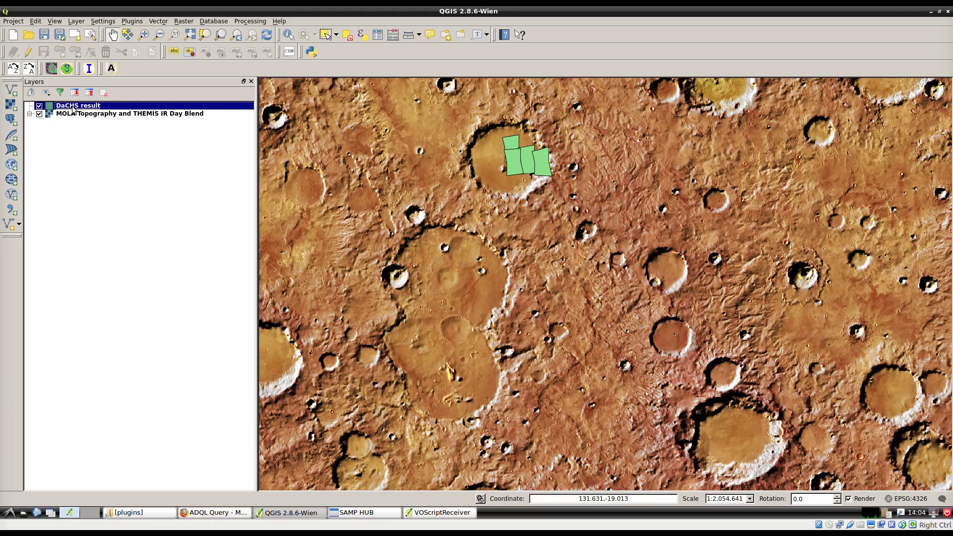
{"action": "right_click", "coordinate": [72, 110]}
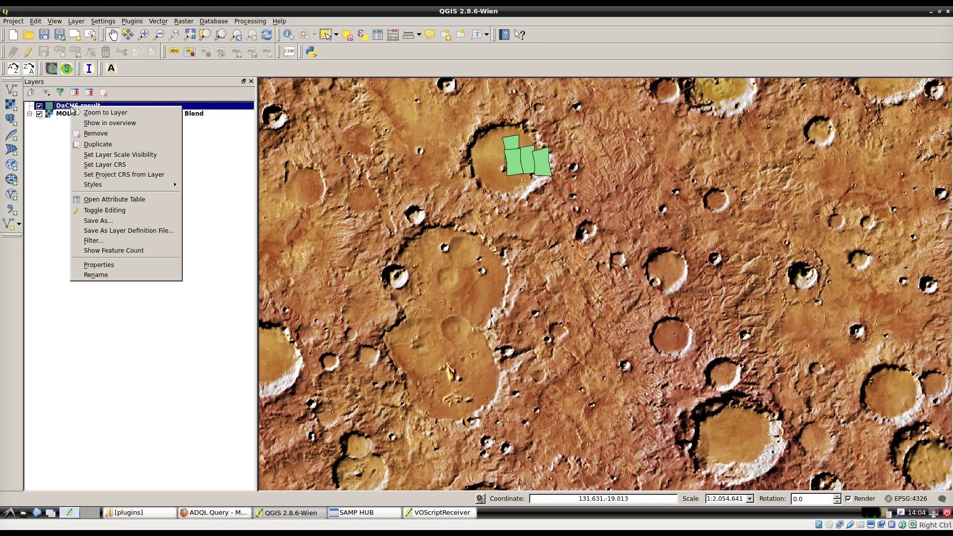
{"action": "left_click", "coordinate": [135, 268]}
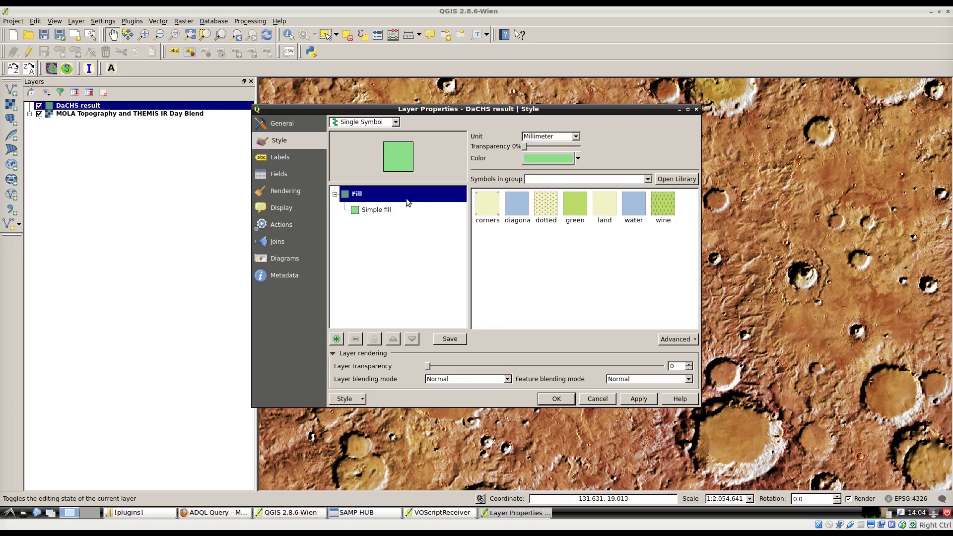
{"action": "left_click", "coordinate": [375, 213]}
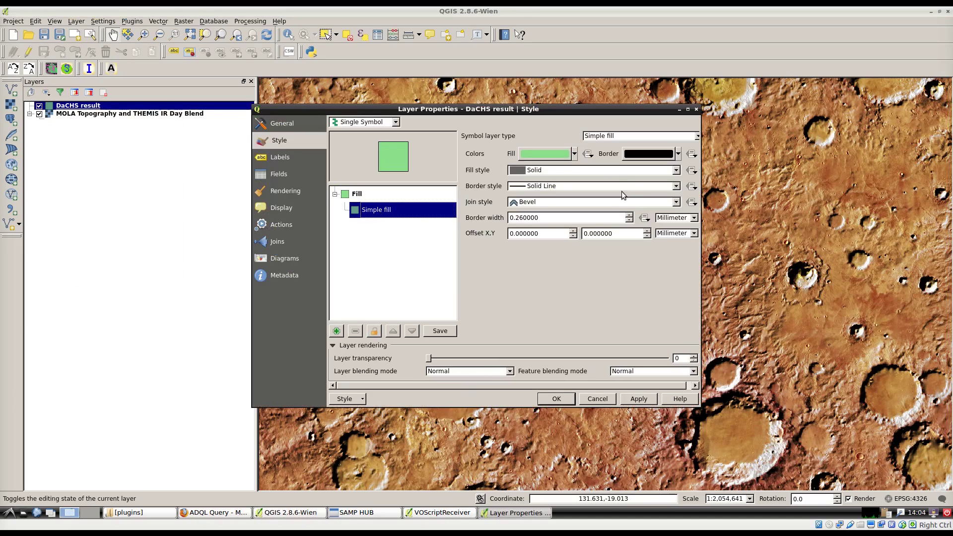
{"action": "left_click", "coordinate": [518, 219]}
{"action": "key", "text": "BackSpace"}
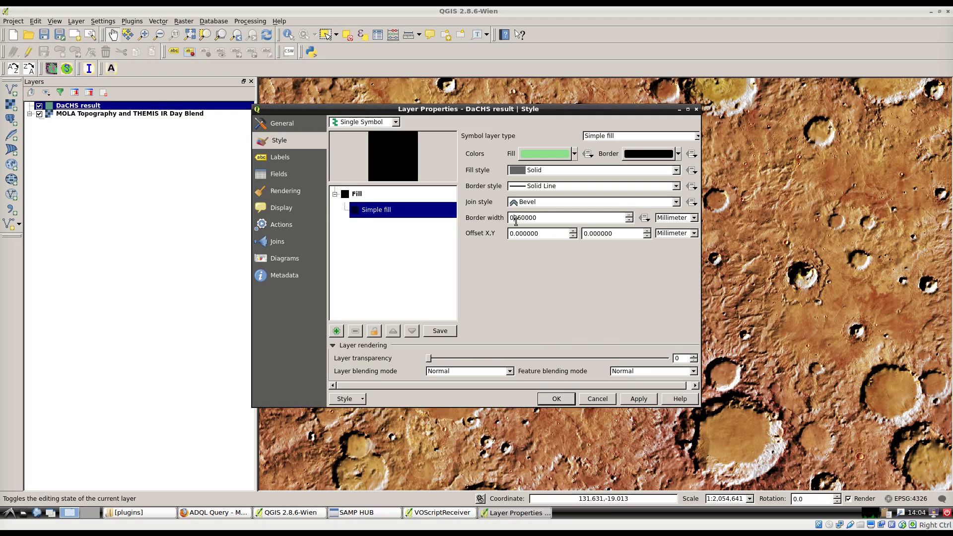
{"action": "type", "text": "."}
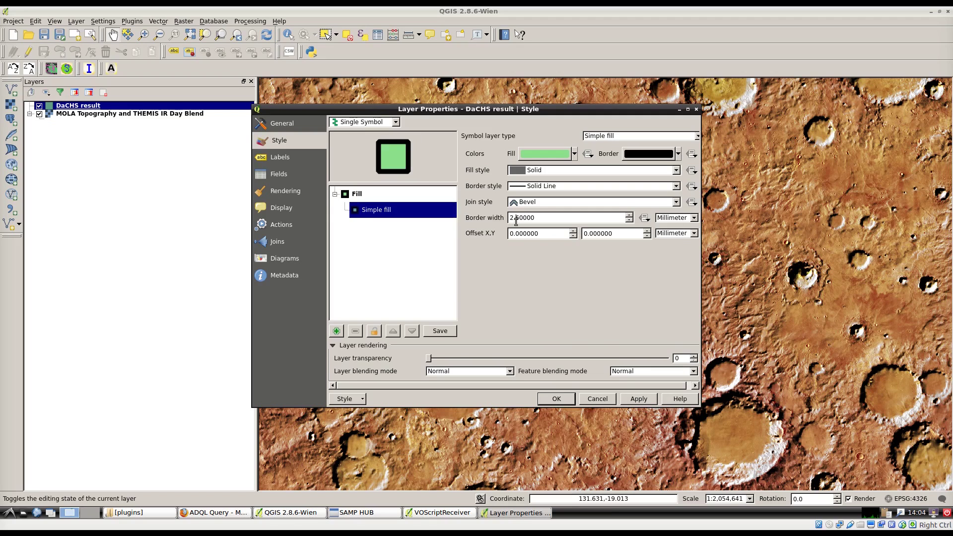
- Apply the DaCHS result layer's border style and inspect the coverage footprints across the Mars map
{"action": "left_click", "coordinate": [639, 398]}
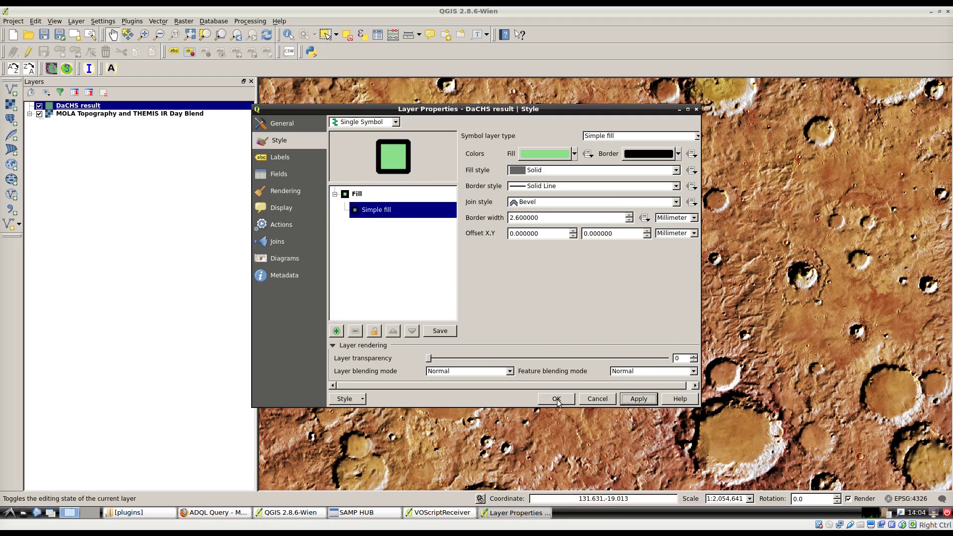
{"action": "left_click", "coordinate": [552, 400]}
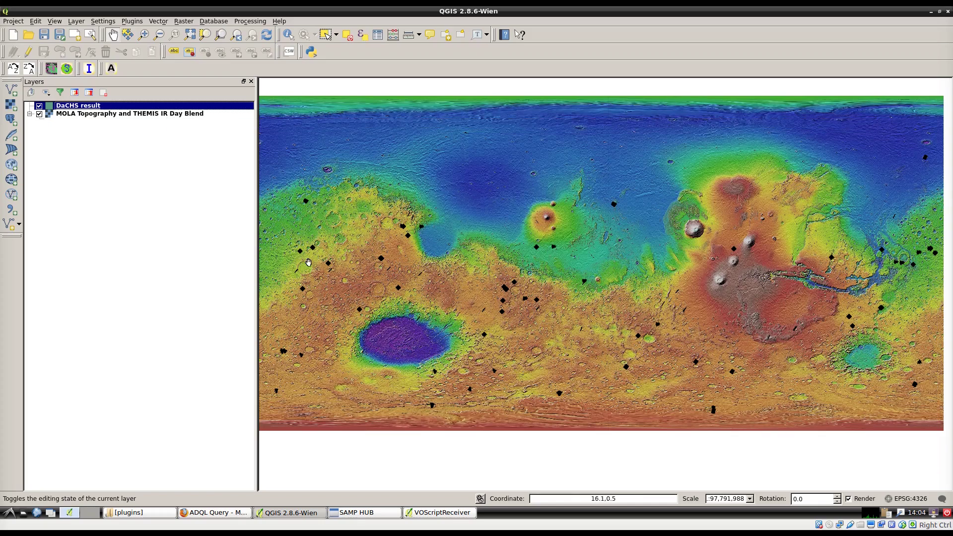
{"action": "scroll", "coordinate": [529, 312], "scroll_direction": "up", "scroll_amount": 1}
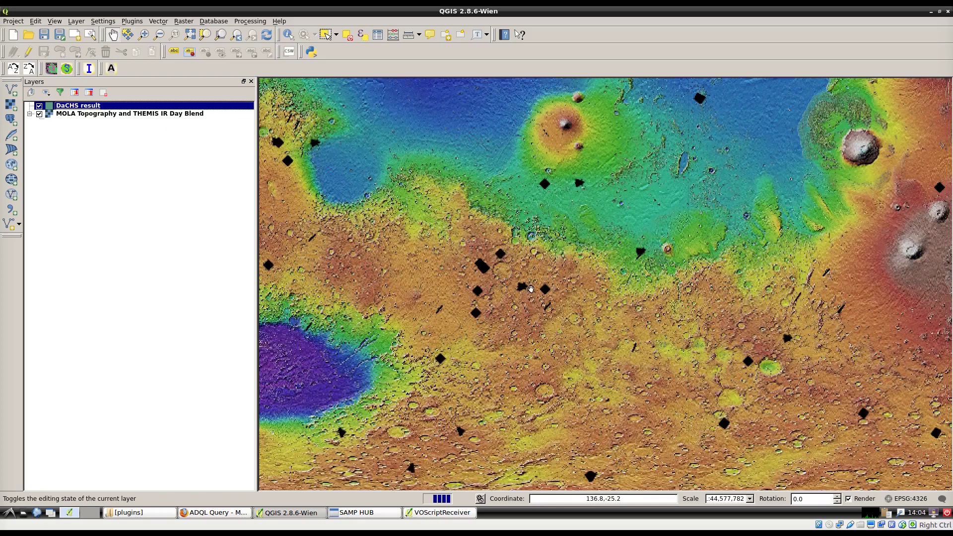
{"action": "scroll", "coordinate": [531, 288], "scroll_direction": "up", "scroll_amount": 1}
{"action": "scroll", "coordinate": [529, 290], "scroll_direction": "up", "scroll_amount": 2}
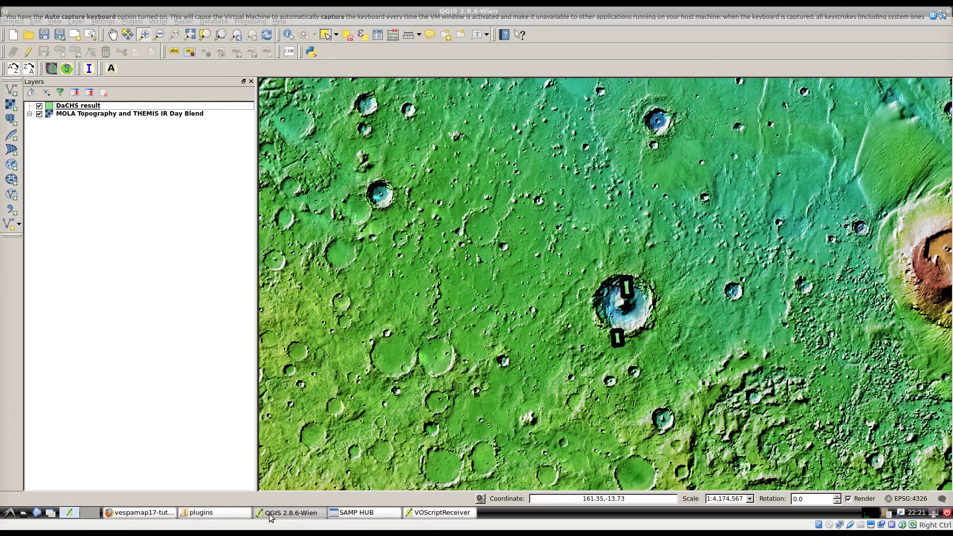
- Check Step 3 of the browser tutorial on GAVOImage previews, and back in QGIS disconnect and close the VOScriptReceiver client
{"action": "left_click", "coordinate": [162, 517]}
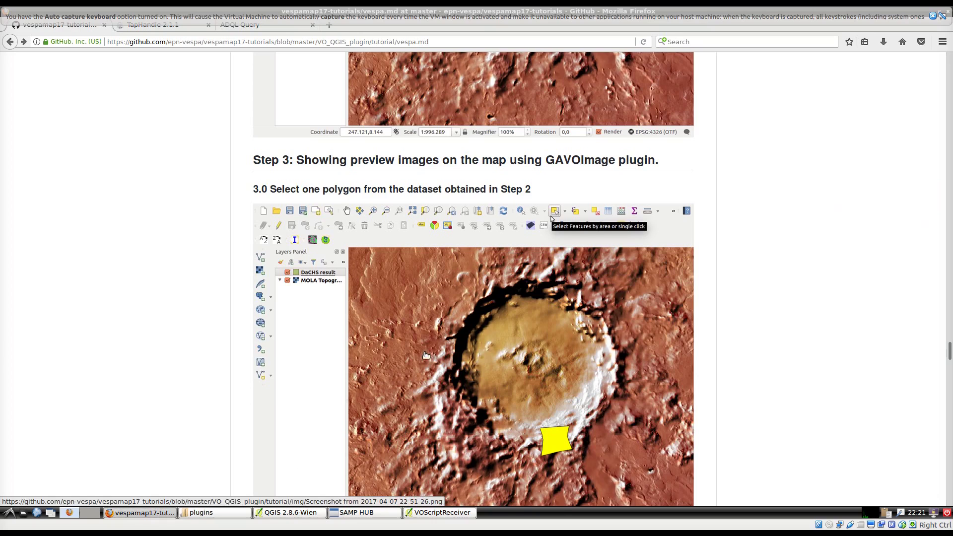
{"action": "scroll", "coordinate": [426, 355], "scroll_direction": "down", "scroll_amount": 5}
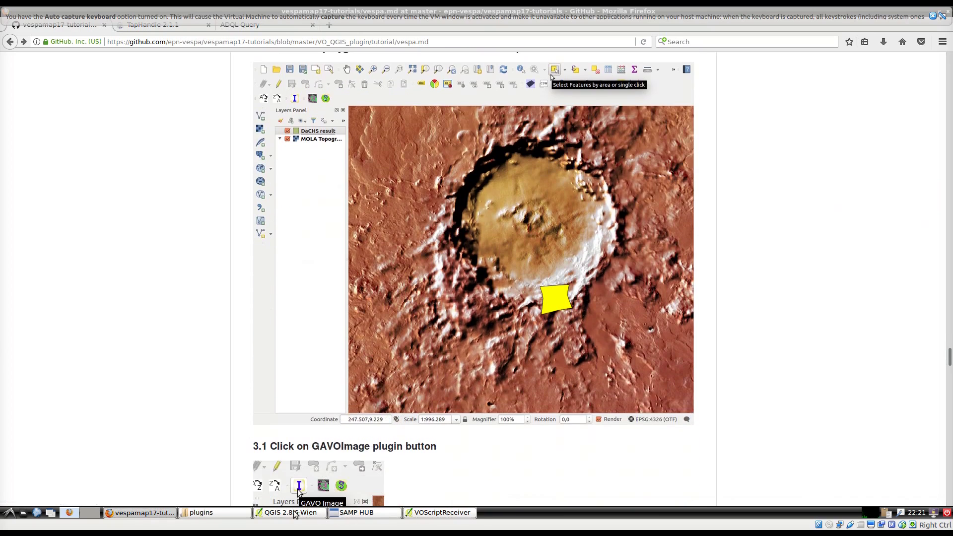
{"action": "left_click", "coordinate": [294, 512]}
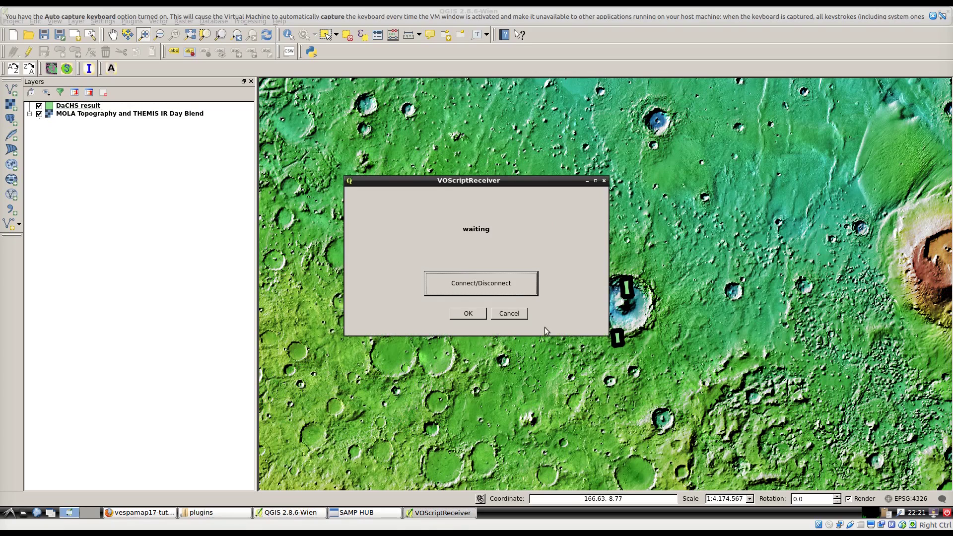
{"action": "left_click", "coordinate": [478, 284]}
{"action": "left_click", "coordinate": [473, 313]}
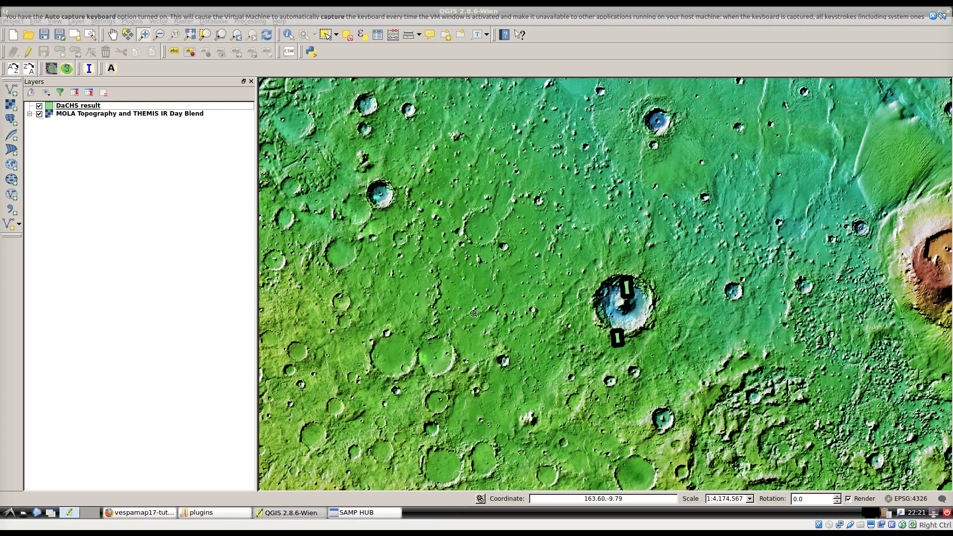
- Zoom in on a crater containing a CRISM coverage and identify its polygon in the DaCHS result layer
{"action": "left_click", "coordinate": [522, 265]}
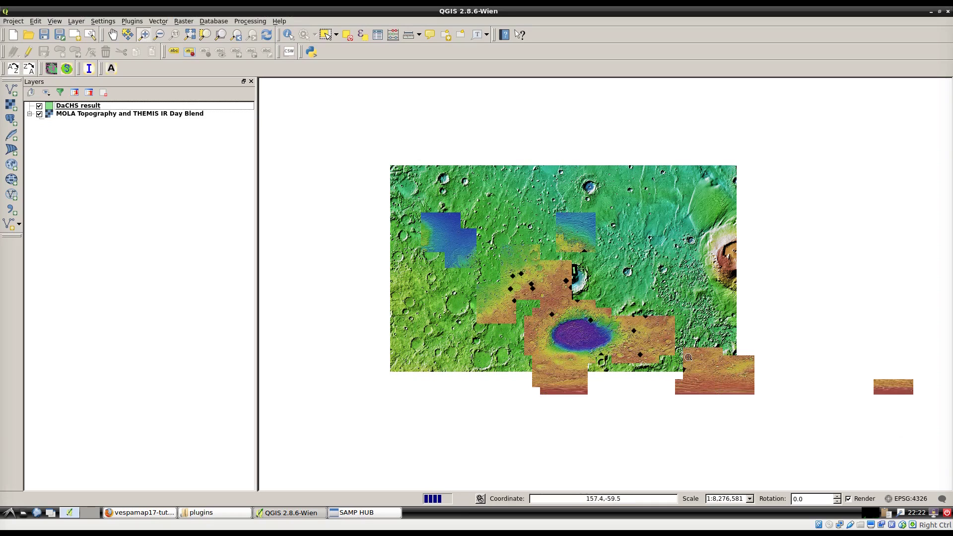
{"action": "left_click_drag", "start_coordinate": [561, 233], "coordinate": [609, 272]}
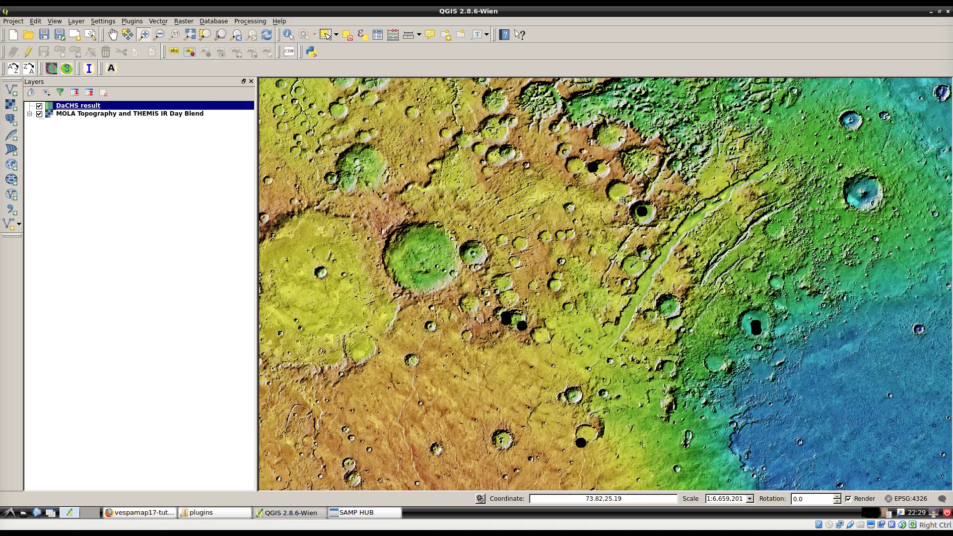
{"action": "left_click_drag", "start_coordinate": [623, 191], "coordinate": [685, 243]}
{"action": "left_click", "coordinate": [288, 34]}
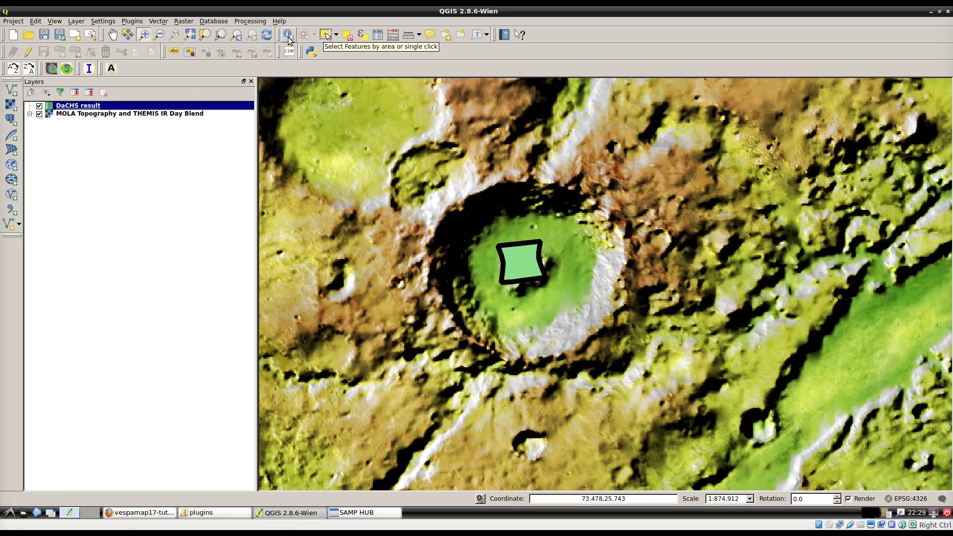
{"action": "left_click", "coordinate": [514, 265]}
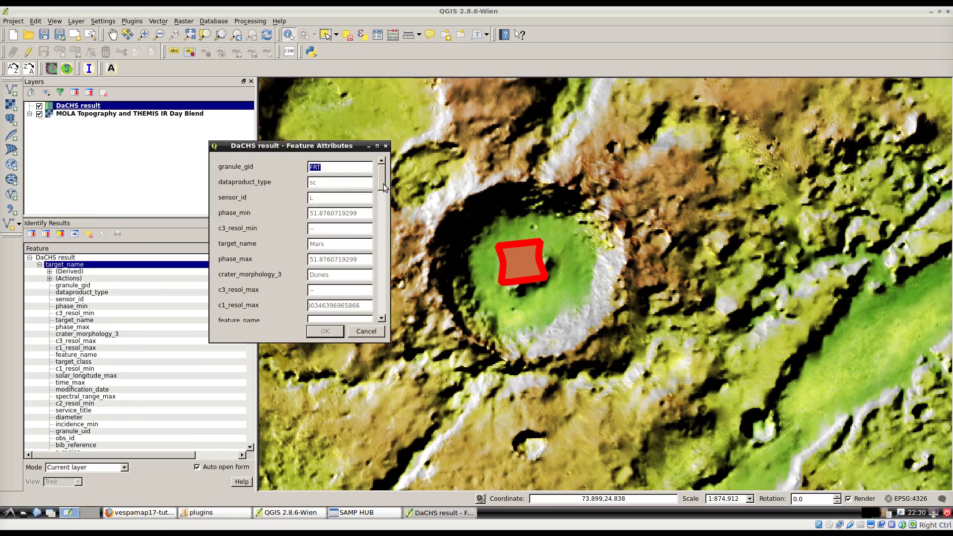
- Examine the coverage's feature attributes, including thumbnail_url, subgranule_url and granule_uid_, and close the attribute form
{"action": "scroll", "coordinate": [382, 186], "scroll_direction": "down", "scroll_amount": 2}
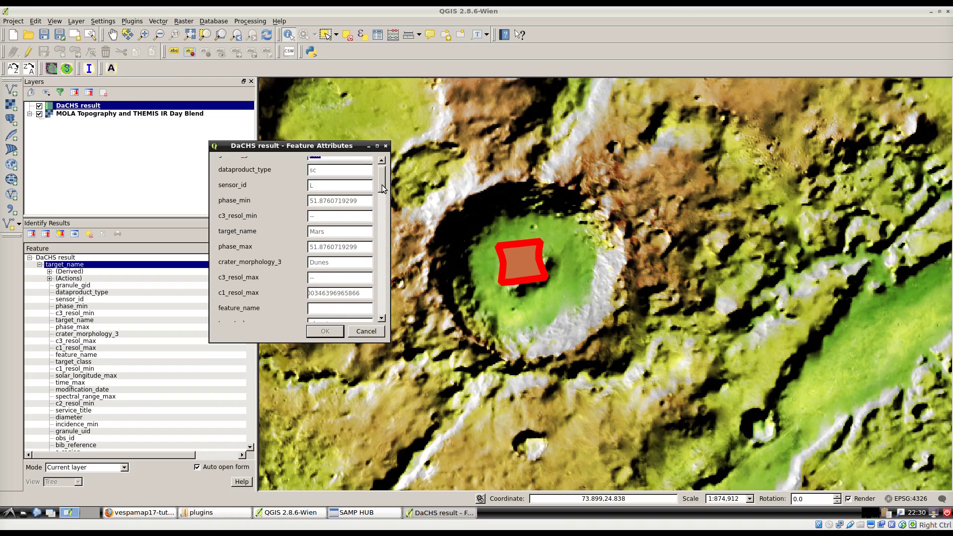
{"action": "scroll", "coordinate": [383, 188], "scroll_direction": "down", "scroll_amount": 1}
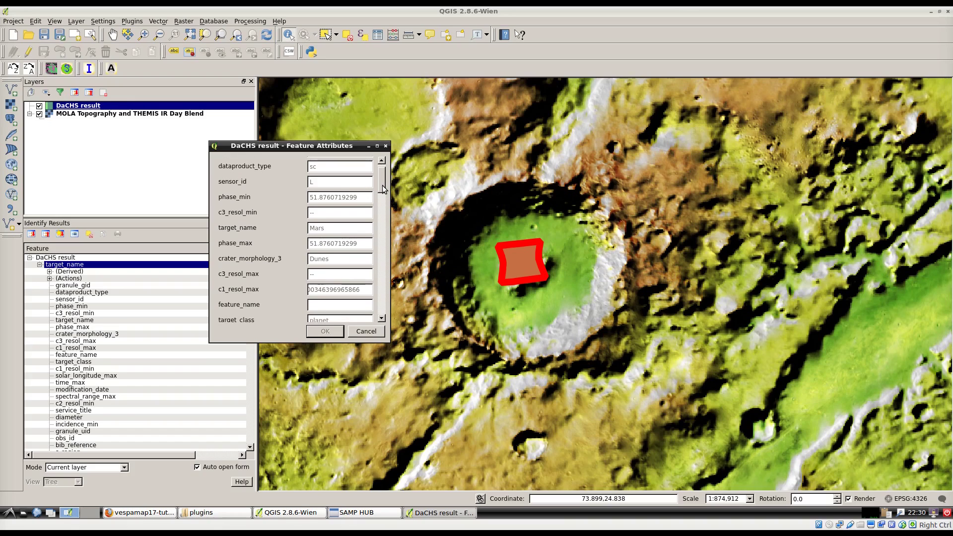
{"action": "scroll", "coordinate": [382, 188], "scroll_direction": "up", "scroll_amount": 1}
{"action": "scroll", "coordinate": [383, 188], "scroll_direction": "up", "scroll_amount": 1}
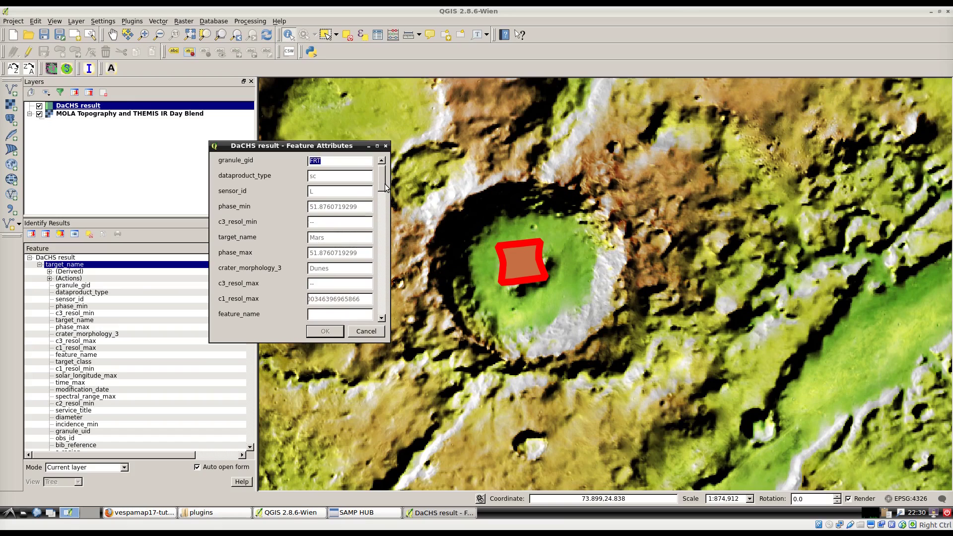
{"action": "scroll", "coordinate": [387, 186], "scroll_direction": "up", "scroll_amount": 1}
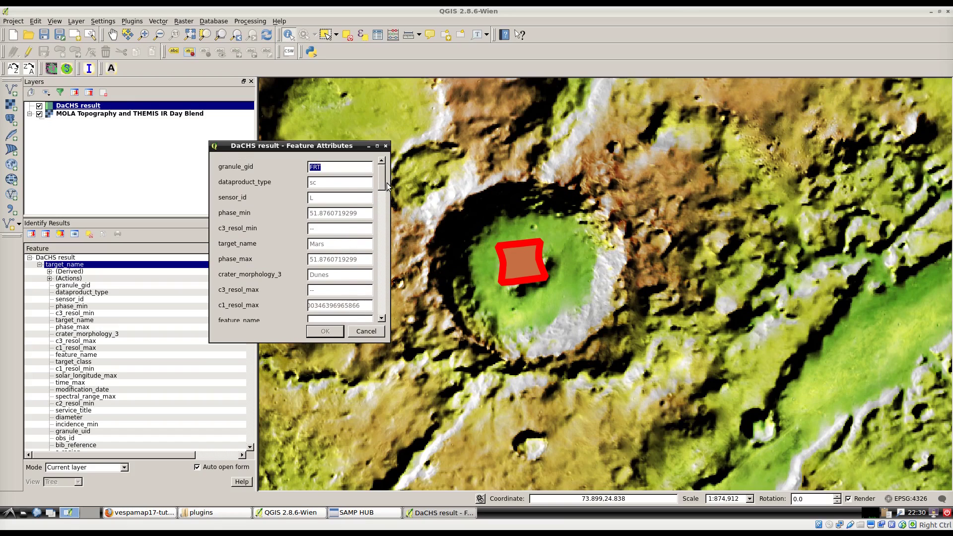
{"action": "left_click_drag", "start_coordinate": [386, 187], "coordinate": [286, 296]}
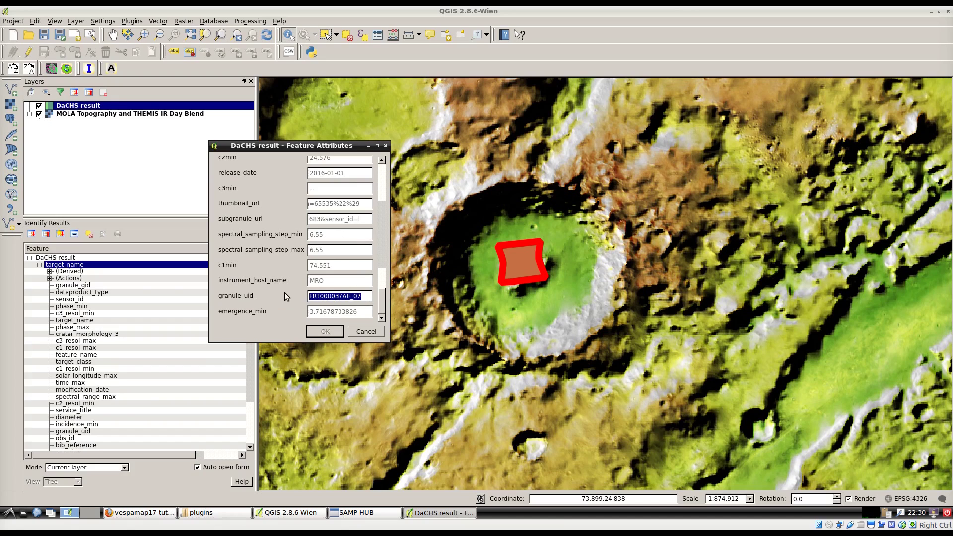
{"action": "left_click_drag", "start_coordinate": [383, 305], "coordinate": [388, 213]}
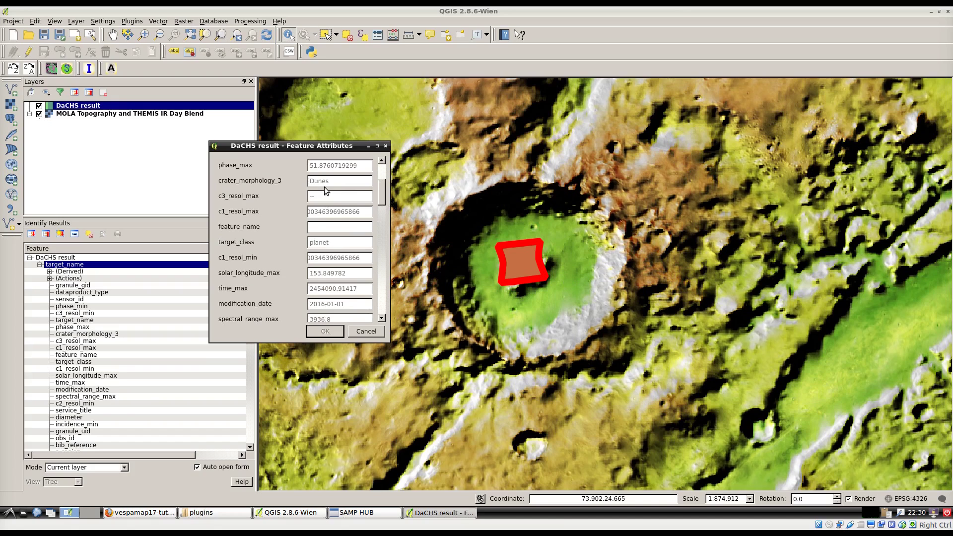
{"action": "scroll", "coordinate": [337, 208], "scroll_direction": "up", "scroll_amount": 3}
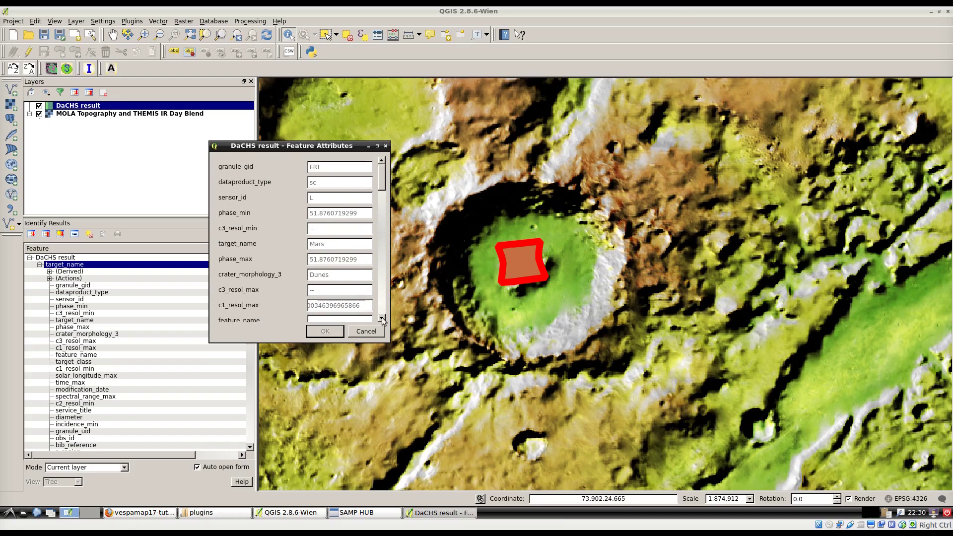
{"action": "left_click", "coordinate": [366, 331]}
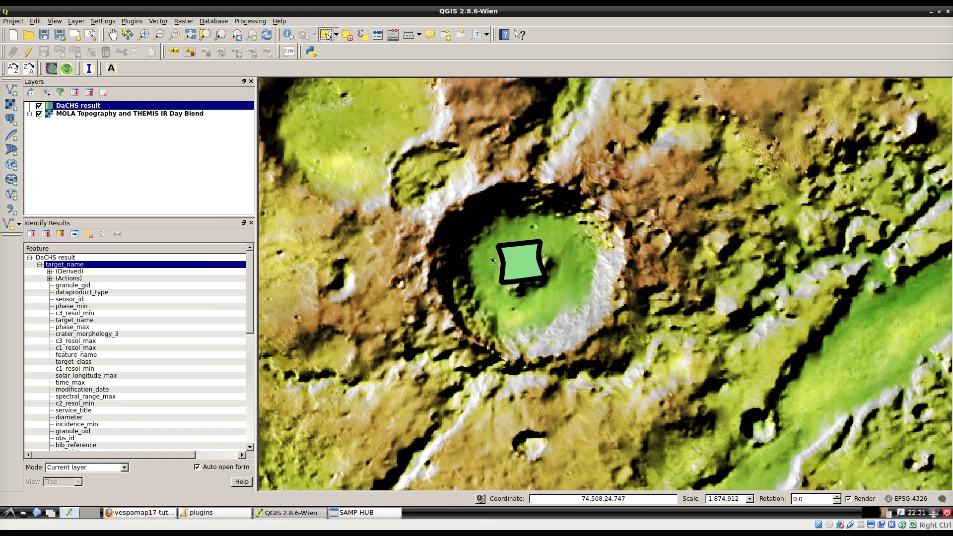
- Select the crater's coverage polygon, load its preview image with GAVO Image using the WGS 84 (EPSG:4326) CRS, and zoom to it
{"action": "scroll", "coordinate": [511, 280], "scroll_direction": "down", "scroll_amount": 1}
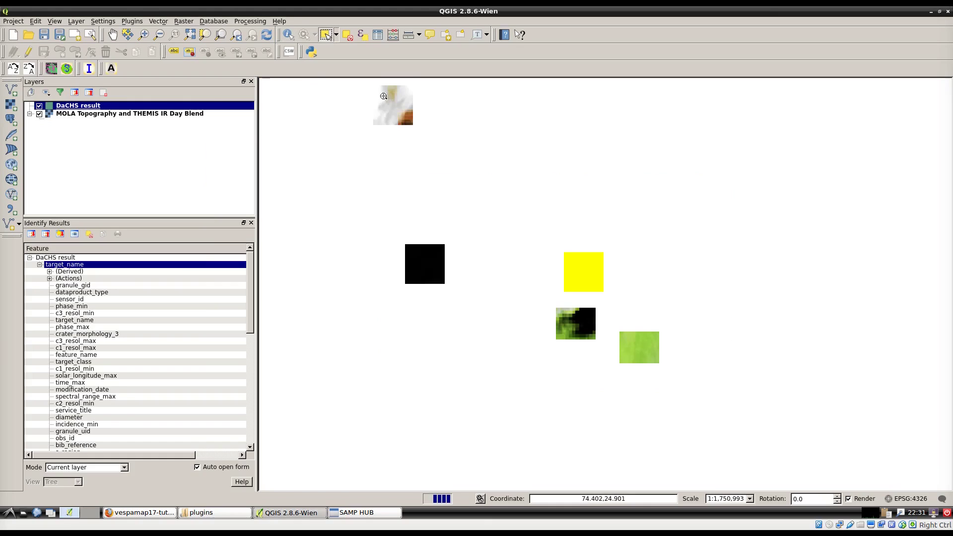
{"action": "left_click", "coordinate": [93, 68]}
{"action": "left_click_drag", "start_coordinate": [512, 184], "coordinate": [210, 143]}
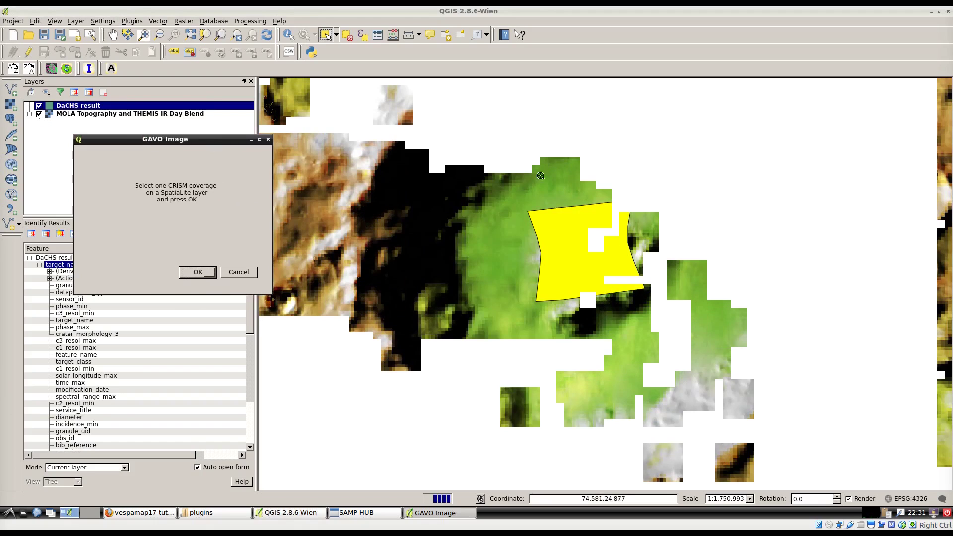
{"action": "left_click", "coordinate": [202, 276]}
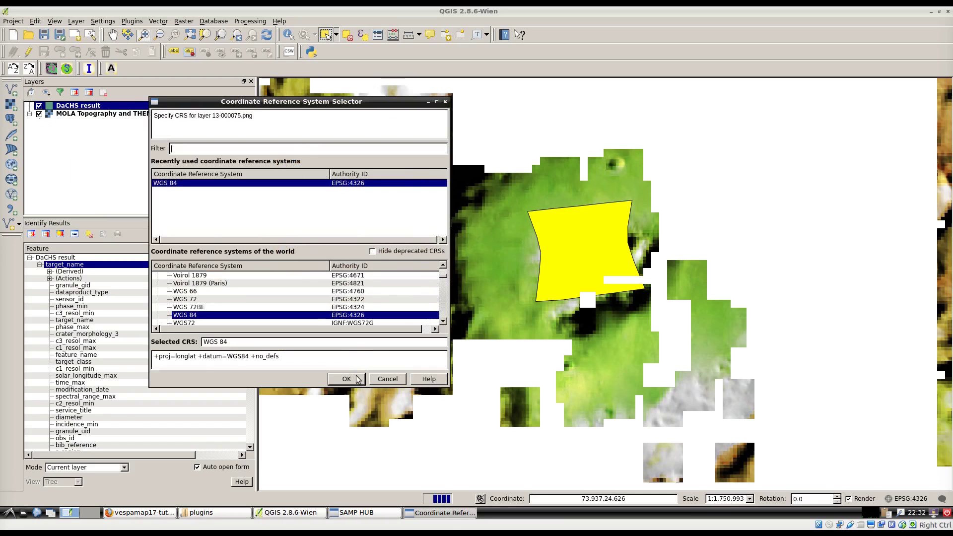
{"action": "left_click", "coordinate": [346, 379]}
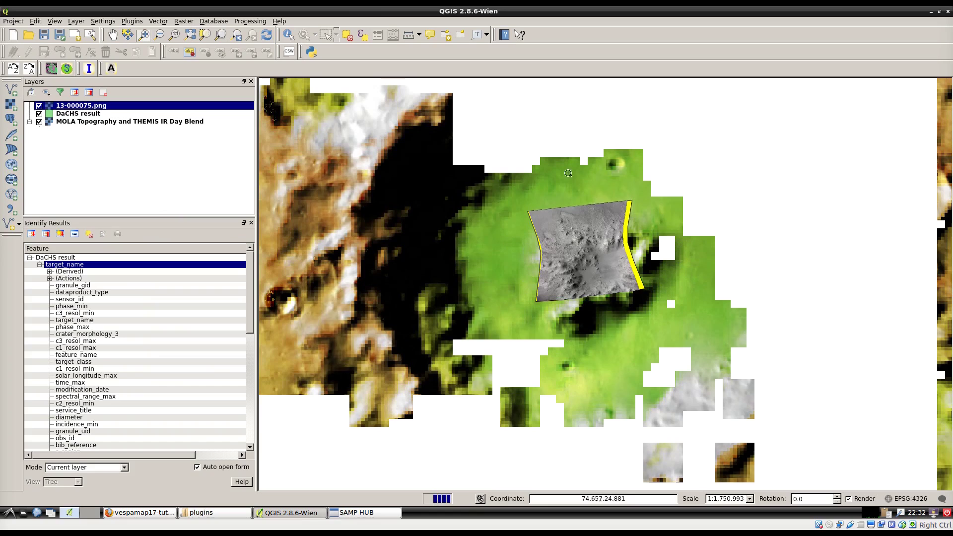
{"action": "left_click_drag", "start_coordinate": [513, 190], "coordinate": [656, 310]}
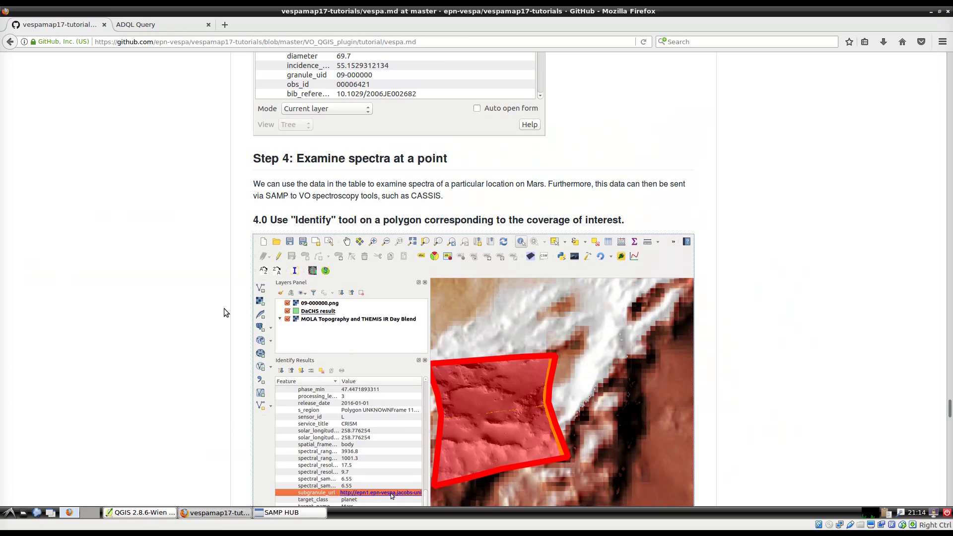
- Read Step 4 of the browser tutorial on examining spectra at a point, from identifying a polygon through changing the CASSIS bottom axis
{"action": "scroll", "coordinate": [225, 308], "scroll_direction": "down", "scroll_amount": 3}
{"action": "scroll", "coordinate": [223, 312], "scroll_direction": "down", "scroll_amount": 1}
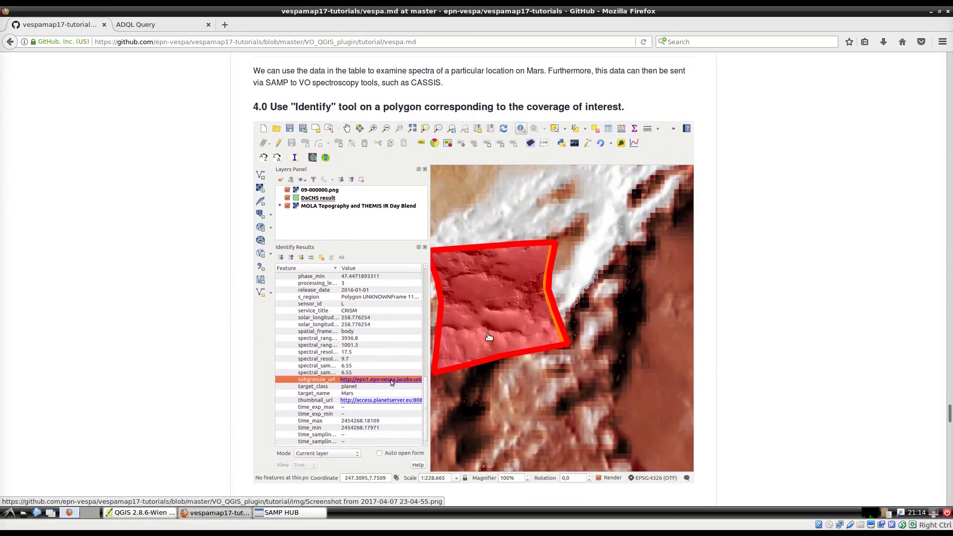
{"action": "scroll", "coordinate": [486, 343], "scroll_direction": "down", "scroll_amount": 8}
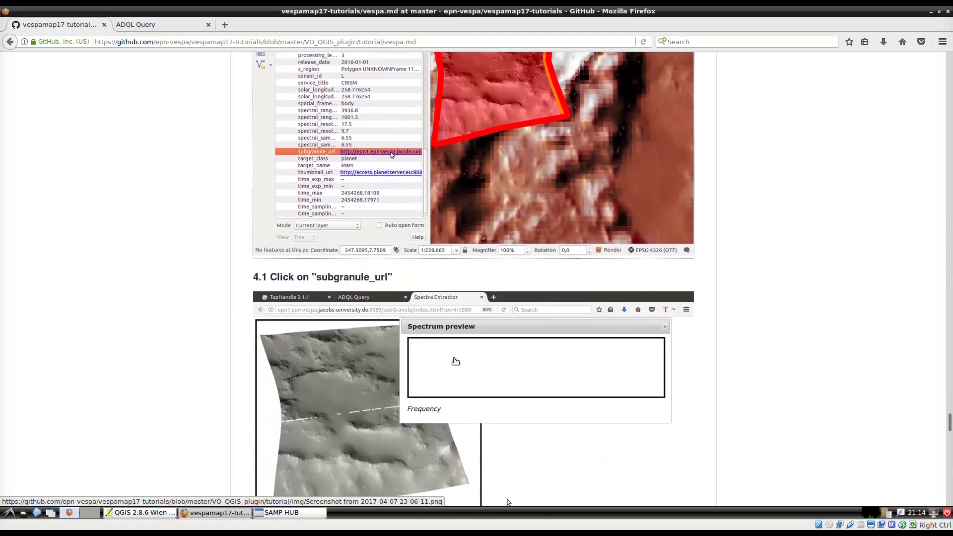
{"action": "scroll", "coordinate": [455, 360], "scroll_direction": "down", "scroll_amount": 20}
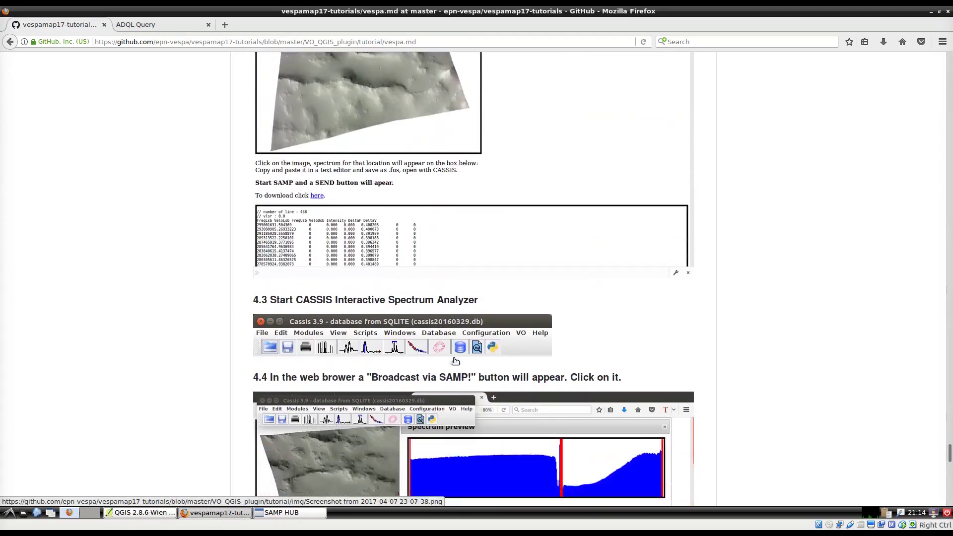
{"action": "scroll", "coordinate": [455, 360], "scroll_direction": "down", "scroll_amount": 17}
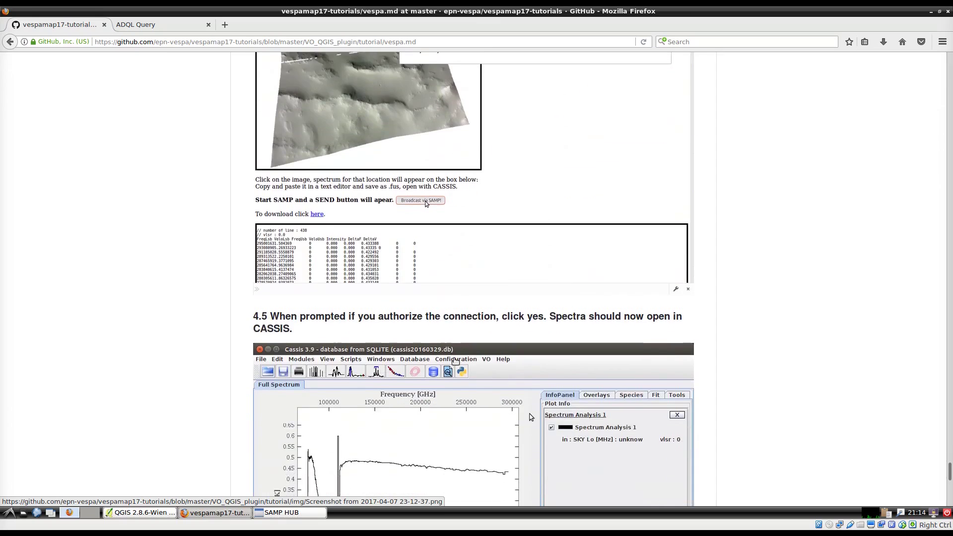
{"action": "scroll", "coordinate": [455, 361], "scroll_direction": "down", "scroll_amount": 12}
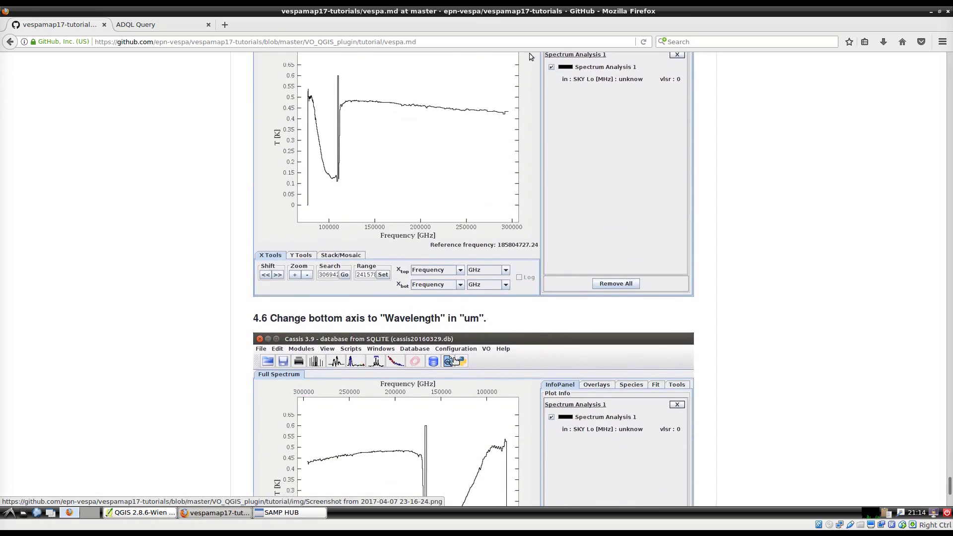
{"action": "scroll", "coordinate": [455, 360], "scroll_direction": "down", "scroll_amount": 5}
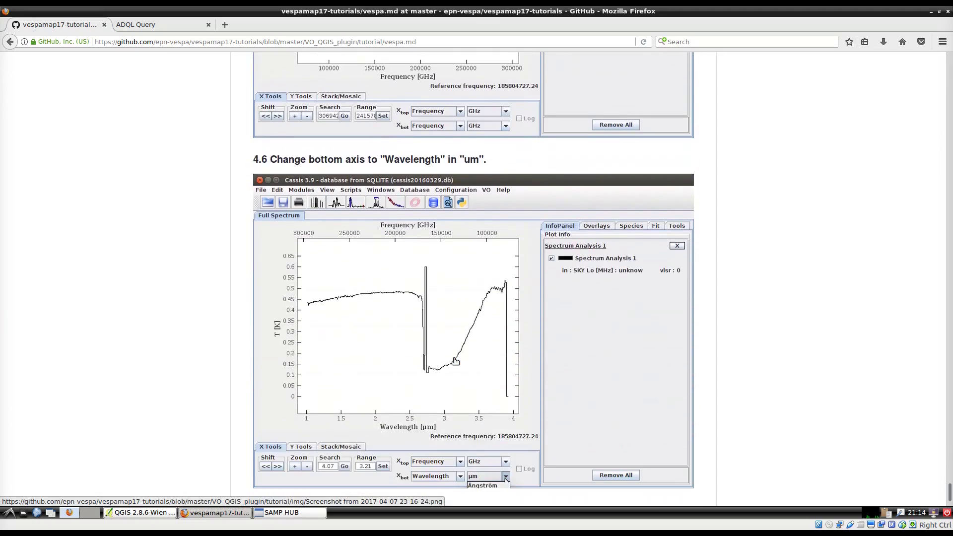
{"action": "scroll", "coordinate": [455, 361], "scroll_direction": "down", "scroll_amount": 1}
- Open the CASSIS website at cassis.irap.omp.eu in a new browser tab and view its home page
{"action": "left_click", "coordinate": [227, 29]}
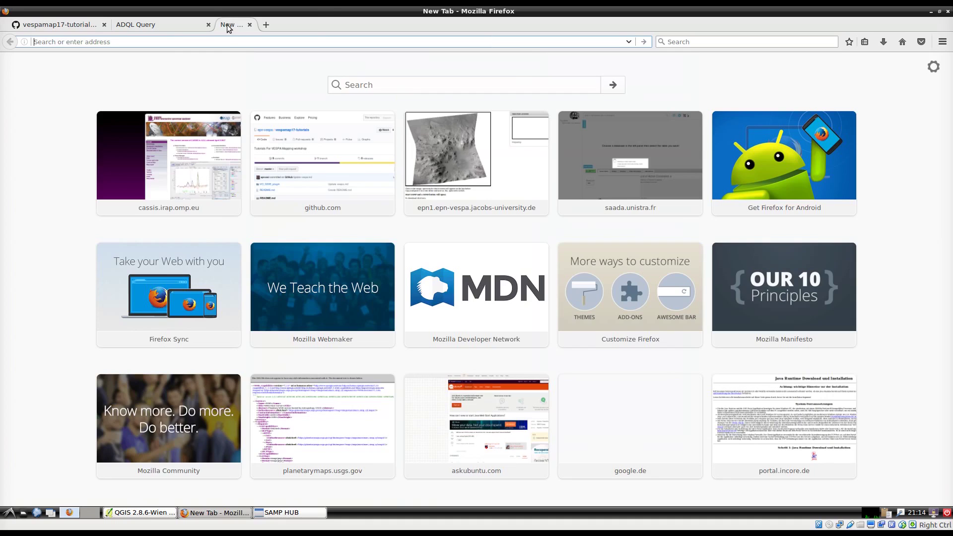
{"action": "type", "text": "cassis.irap.omp.eu/"}
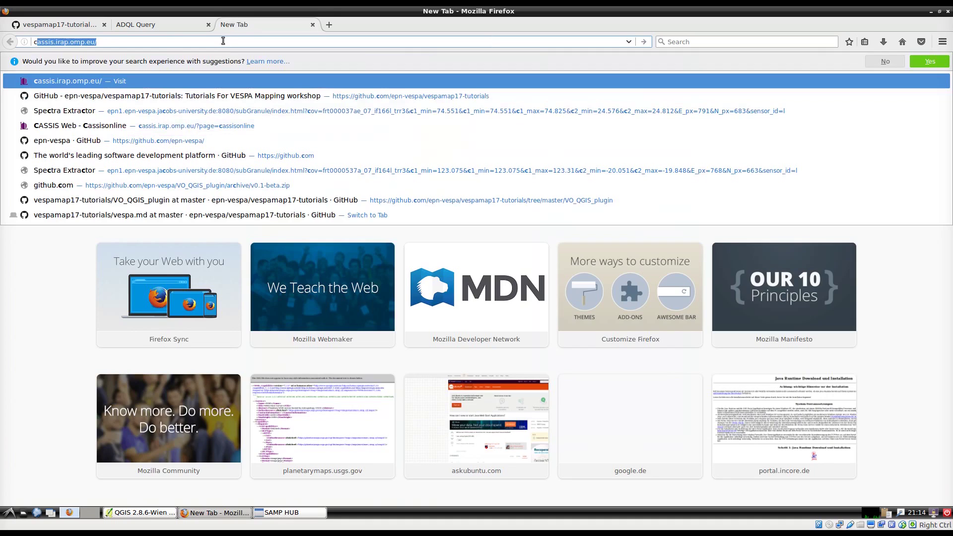
{"action": "key", "text": "Return"}
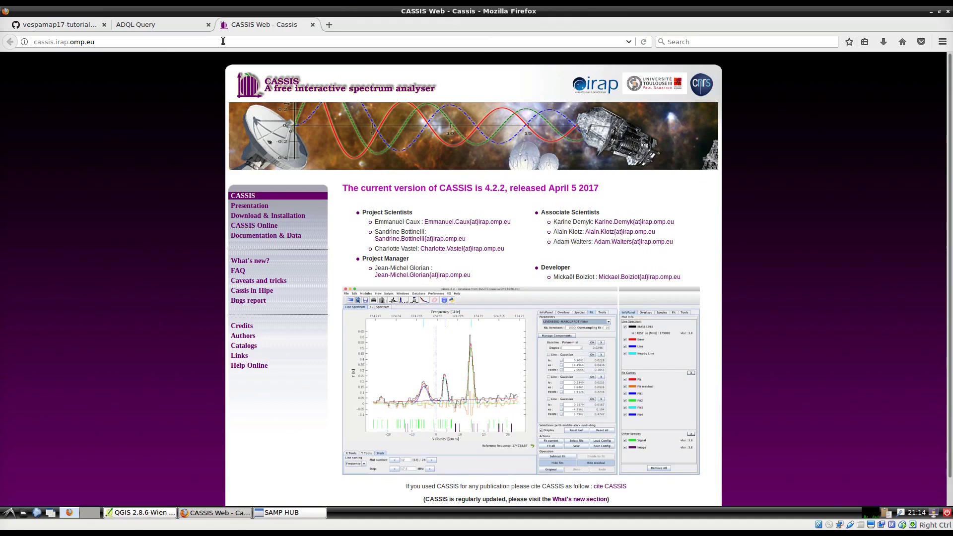
{"action": "scroll", "coordinate": [326, 148], "scroll_direction": "down", "scroll_amount": 1}
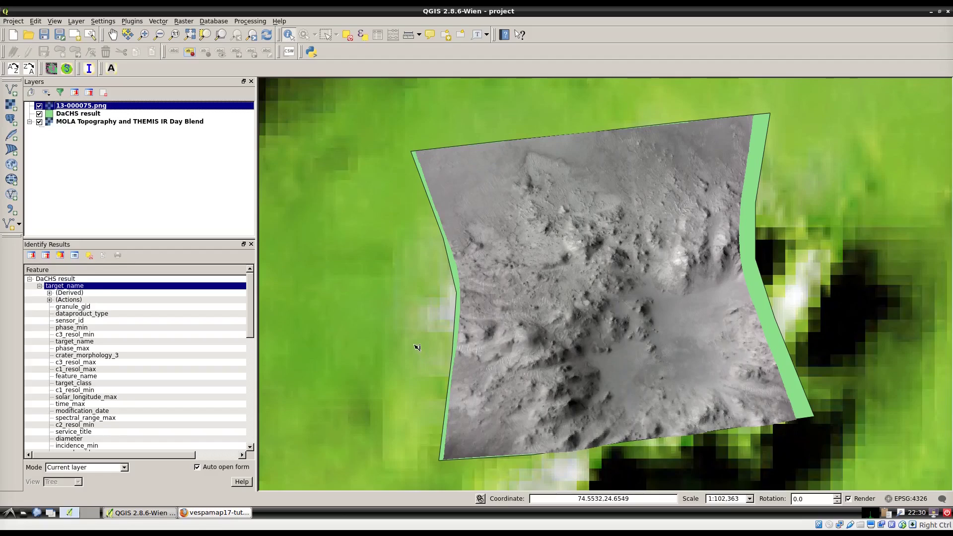
- Identify the previewed coverage's polygon in the DaCHS result layer and copy its subgranule_url value from the feature attributes
{"action": "left_click", "coordinate": [166, 115]}
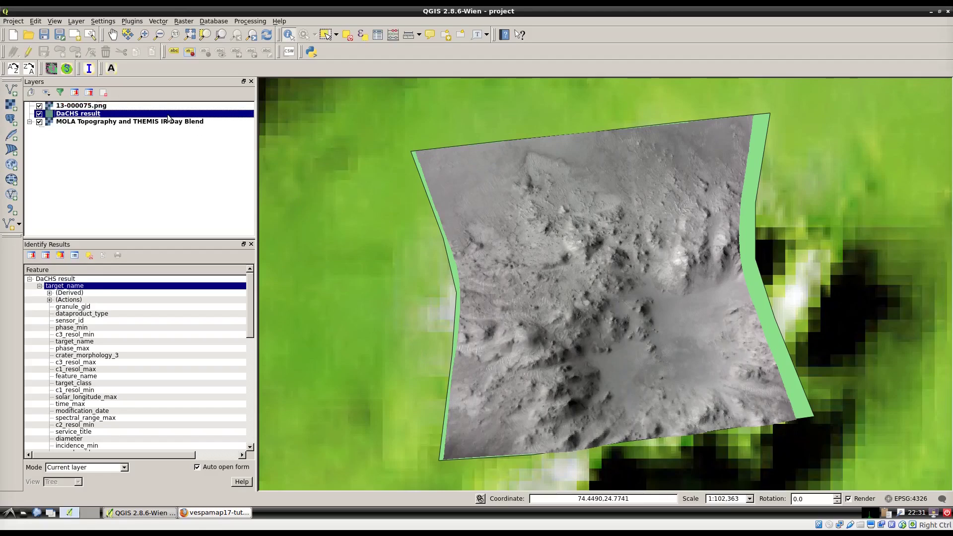
{"action": "left_click", "coordinate": [289, 36]}
{"action": "left_click", "coordinate": [757, 278]}
{"action": "scroll", "coordinate": [185, 359], "scroll_direction": "down", "scroll_amount": 3}
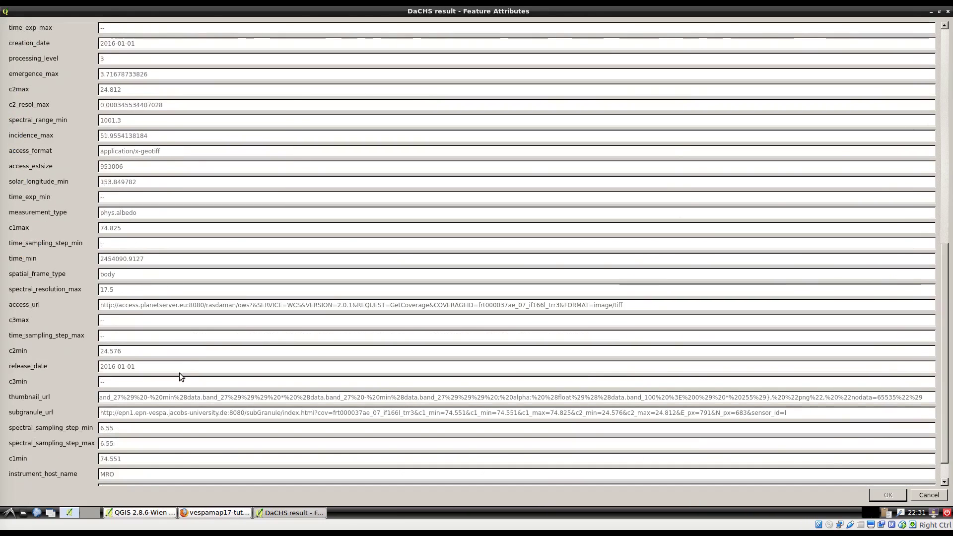
{"action": "scroll", "coordinate": [180, 373], "scroll_direction": "down", "scroll_amount": 1}
{"action": "triple_click", "coordinate": [170, 383]}
{"action": "key", "text": "ctrl+c"}
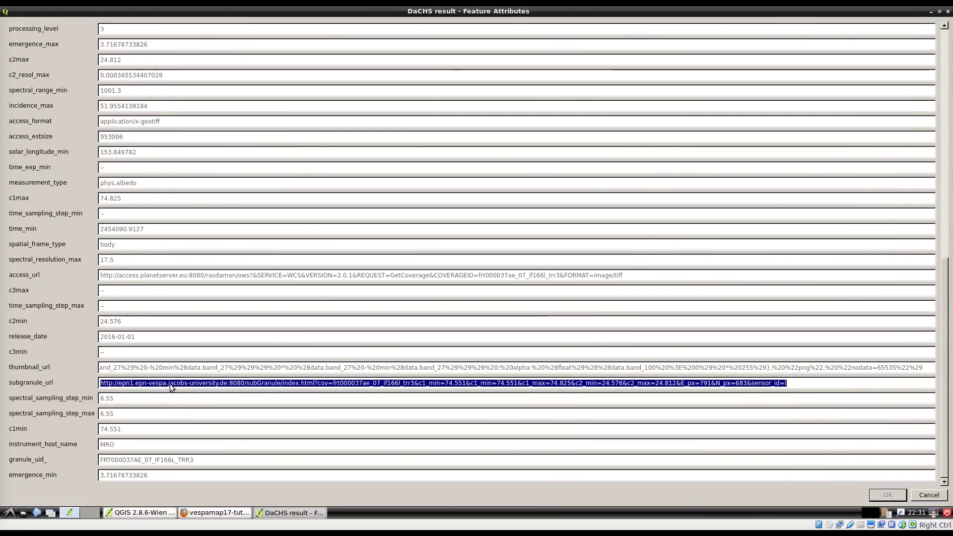
- Switch to Firefox, load the copied subgranule URL in a new tab, and pick a point on the coverage image to extract its spectrum
{"action": "left_click", "coordinate": [199, 514]}
{"action": "left_click", "coordinate": [230, 23]}
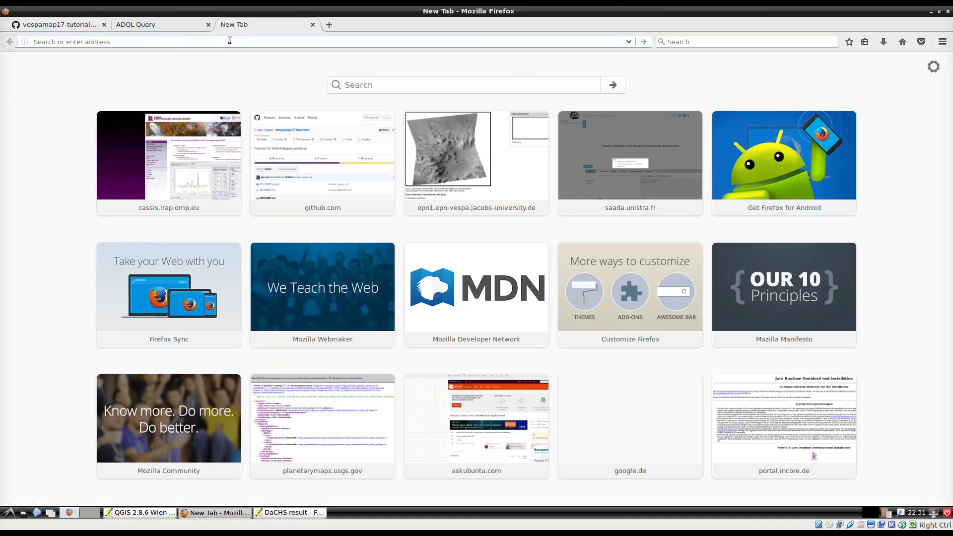
{"action": "key", "text": "ctrl+v"}
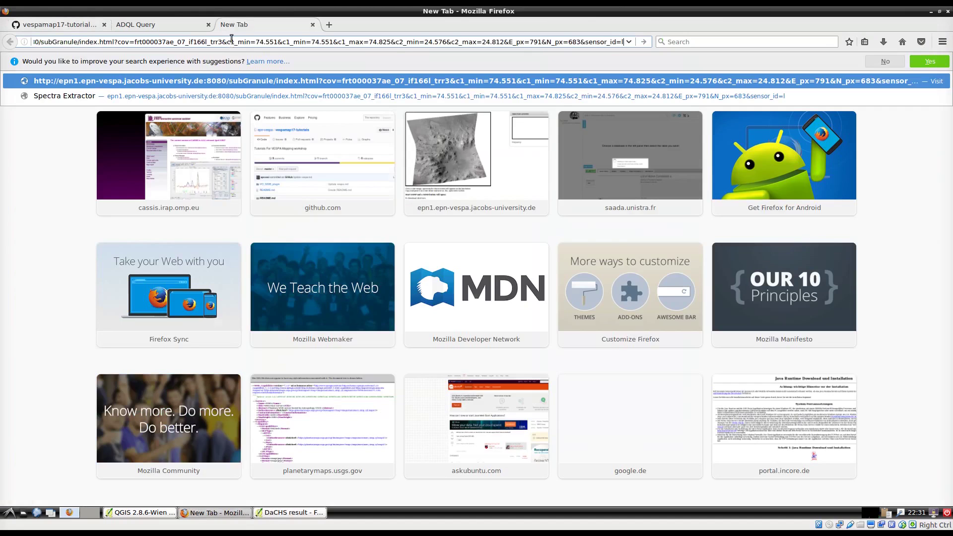
{"action": "key", "text": "Escape"}
{"action": "key", "text": "Escape"}
{"action": "type", "text": "http://epn1.epn-vespa.jacobs-university.de:8080/subGranule/index.html?cov=frt000037ae_07_if166l_trr3&c1_min=74.551&c1_min=74.551&c1_max=74.825&c2_min=24.576&c2_max=24.812&E_px=791&N_px=683&sensor_id=I"}
{"action": "key", "text": "Return"}
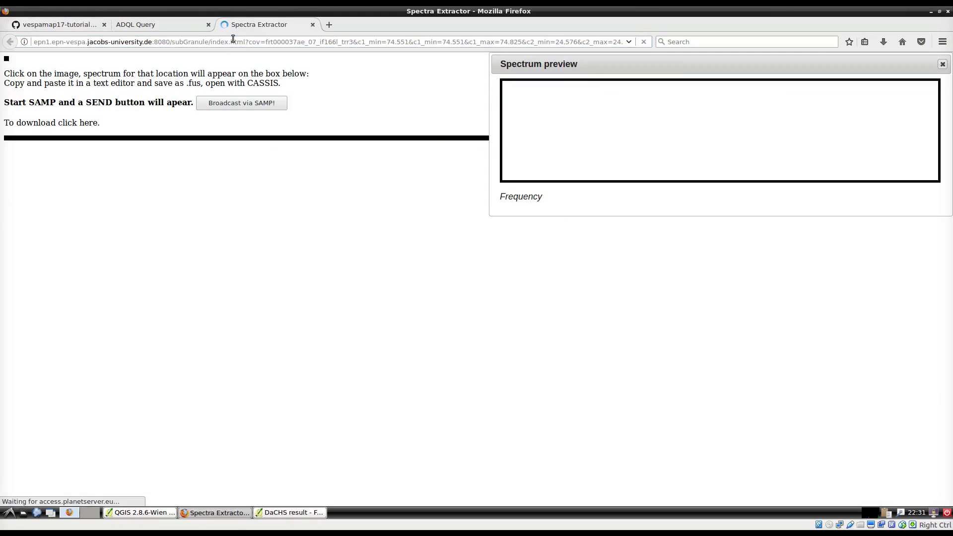
{"action": "left_click", "coordinate": [210, 184]}
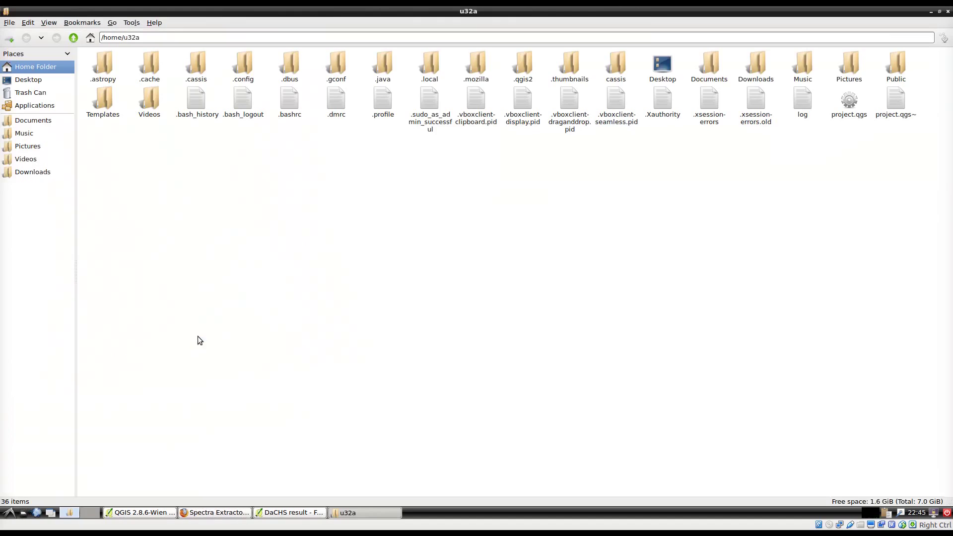
- Hide the hidden files in the home folder and open the cassis/cassis4.2.2-170405-build6263 folder
{"action": "right_click", "coordinate": [197, 336]}
{"action": "left_click", "coordinate": [208, 404]}
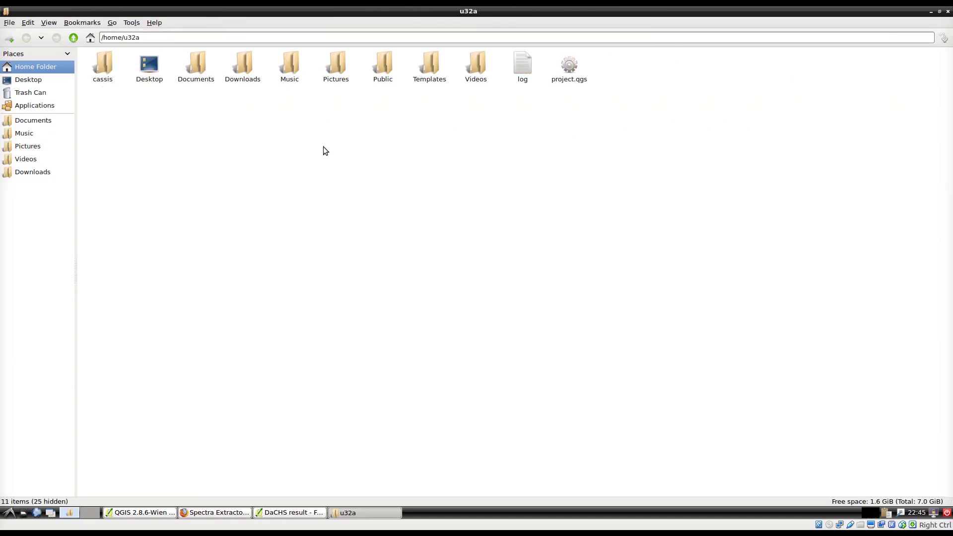
{"action": "double_click", "coordinate": [95, 67]}
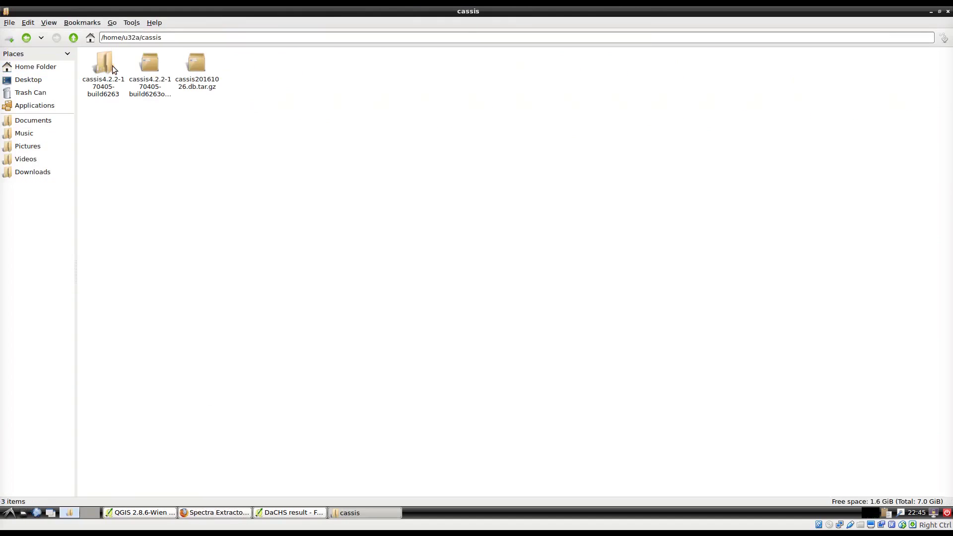
{"action": "double_click", "coordinate": [112, 67]}
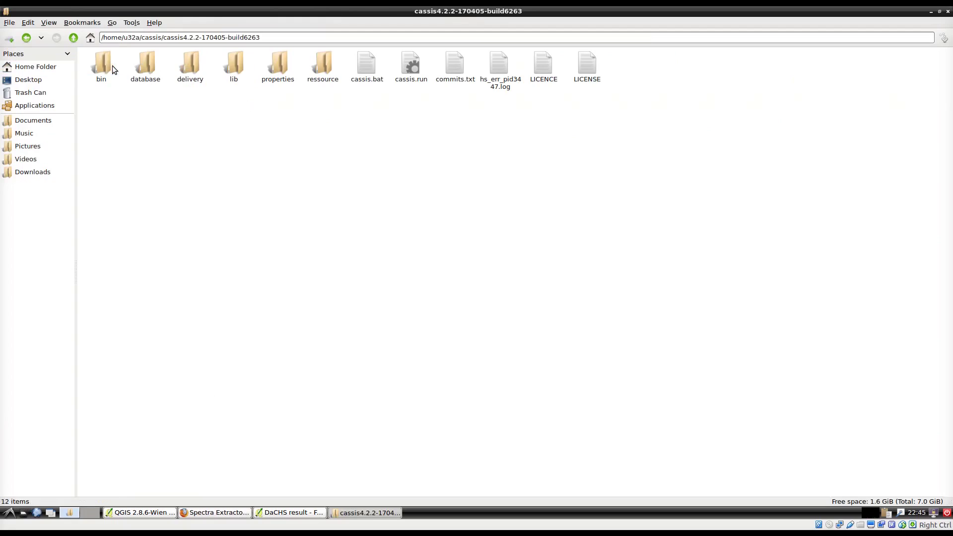
- Copy the CASSIS folder's path, change to that directory in a new terminal, and launch CASSIS with ./cassis.run
{"action": "triple_click", "coordinate": [195, 38]}
{"action": "key", "text": "ctrl+c"}
{"action": "key", "text": "ctrl+alt+t"}
{"action": "type", "text": "cd"}
{"action": "middle_click", "coordinate": [200, 45]}
{"action": "key", "text": "Return"}
{"action": "type", "text": "./cassis.run"}
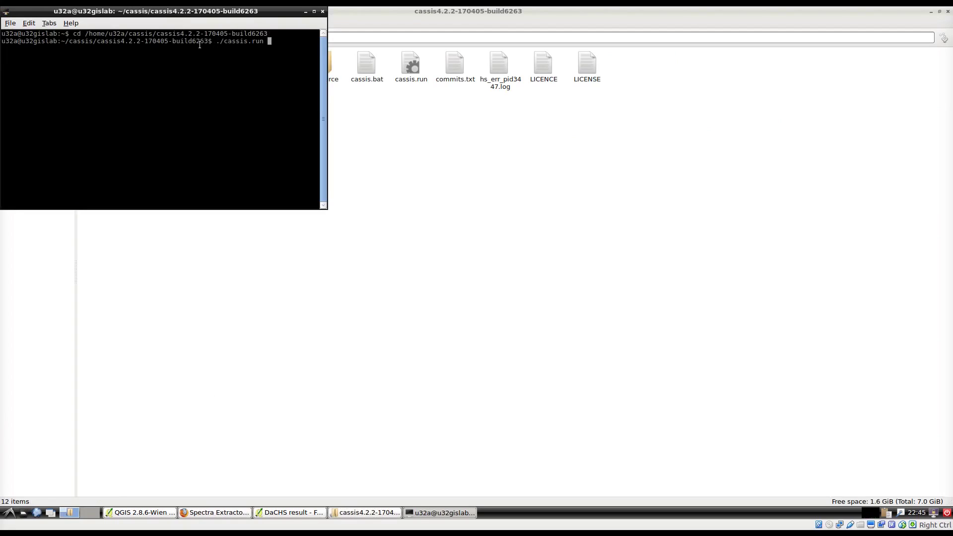
{"action": "key", "text": "Return"}
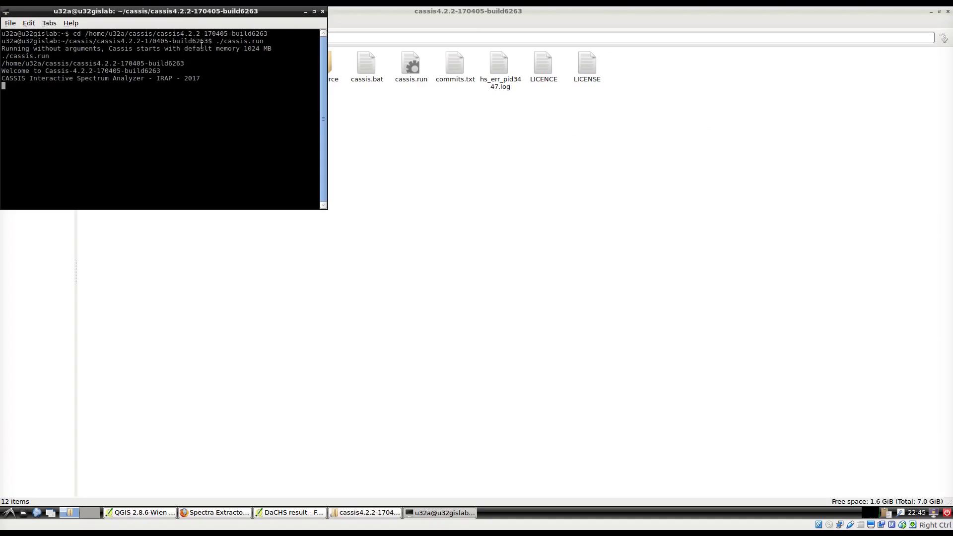
- Broadcast the extracted spectrum from the Spectra Extractor page via SAMP, authorize the hub connection, and display the received spectrum in CASSIS
{"action": "left_click", "coordinate": [203, 514]}
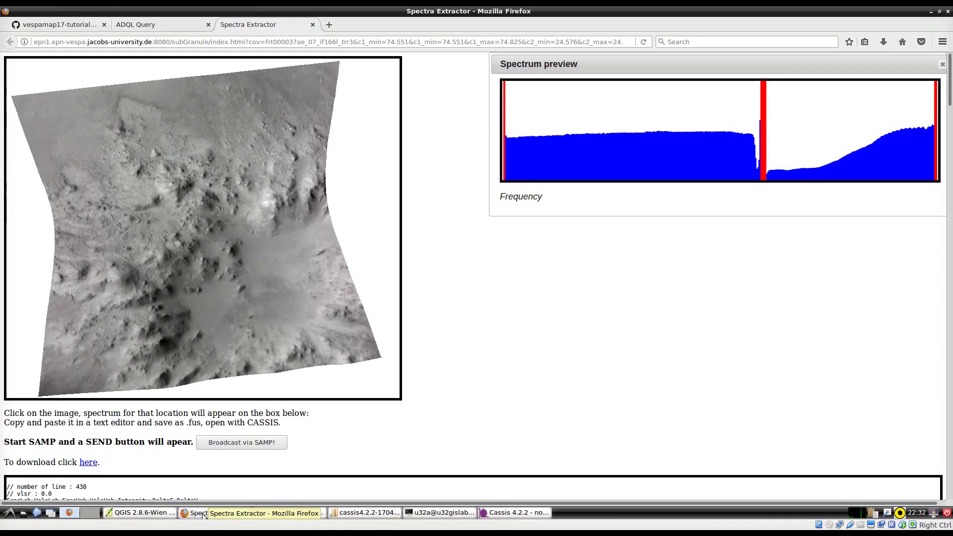
{"action": "left_click", "coordinate": [252, 443]}
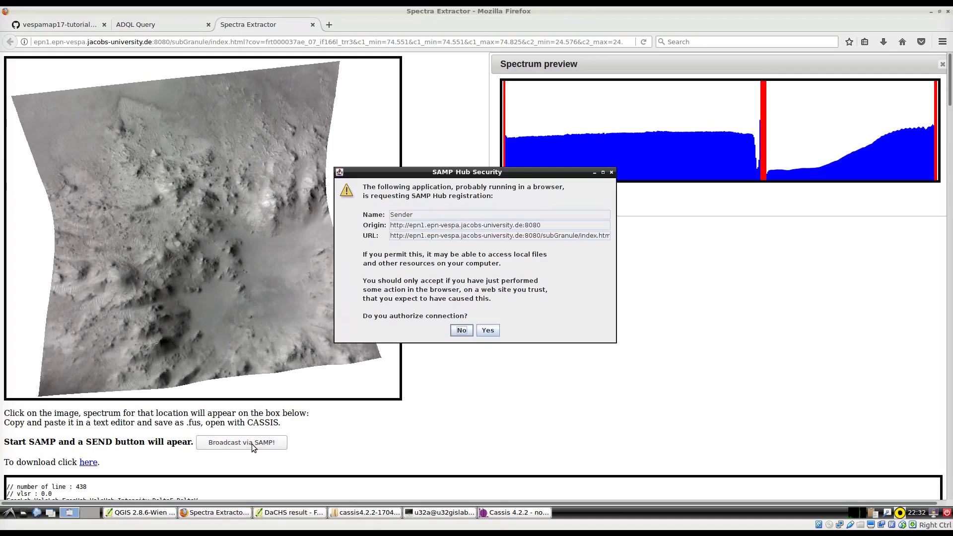
{"action": "left_click", "coordinate": [488, 330]}
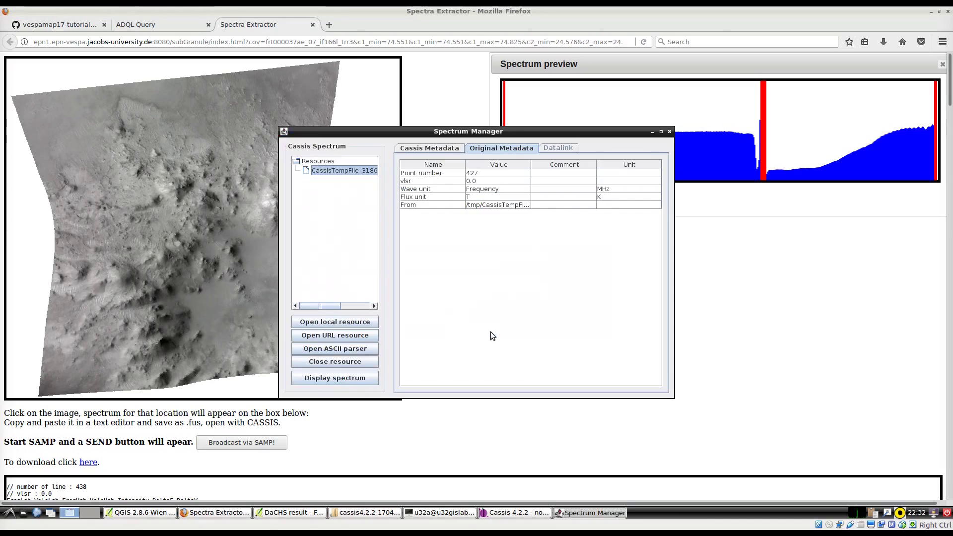
{"action": "left_click", "coordinate": [358, 378]}
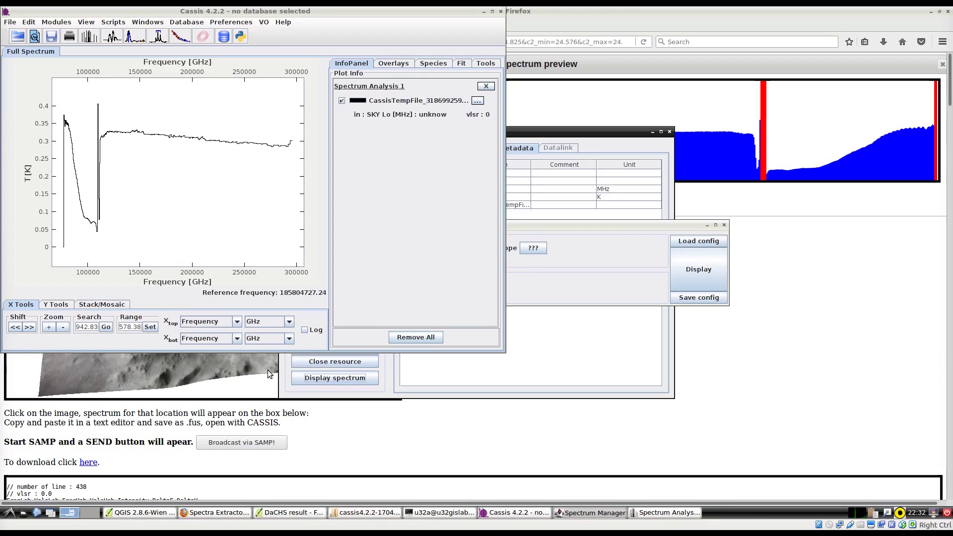
- Set the plot's bottom X axis to Wavelength in µm and enlarge the short-wavelength part of the spectrum
{"action": "left_click", "coordinate": [236, 339]}
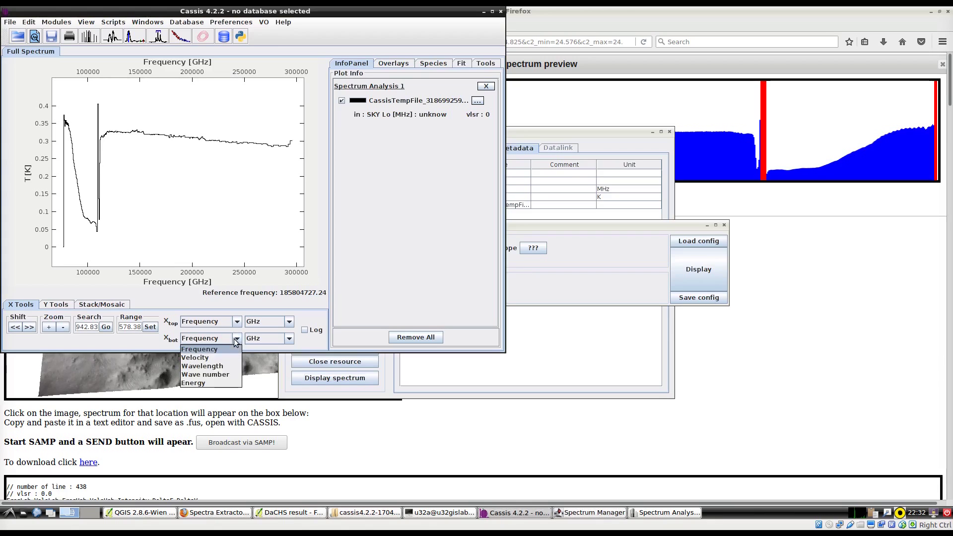
{"action": "left_click", "coordinate": [219, 365]}
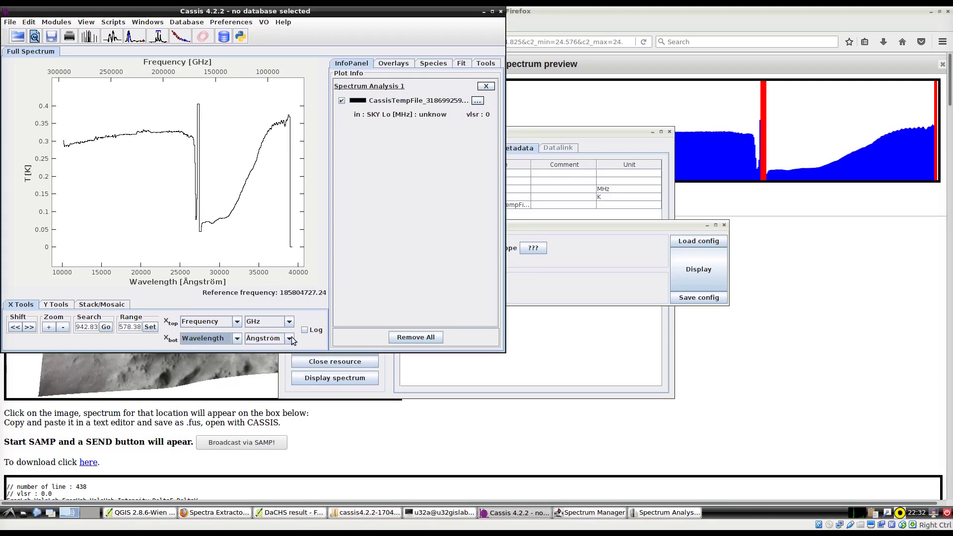
{"action": "left_click", "coordinate": [289, 339]}
{"action": "left_click", "coordinate": [267, 366]}
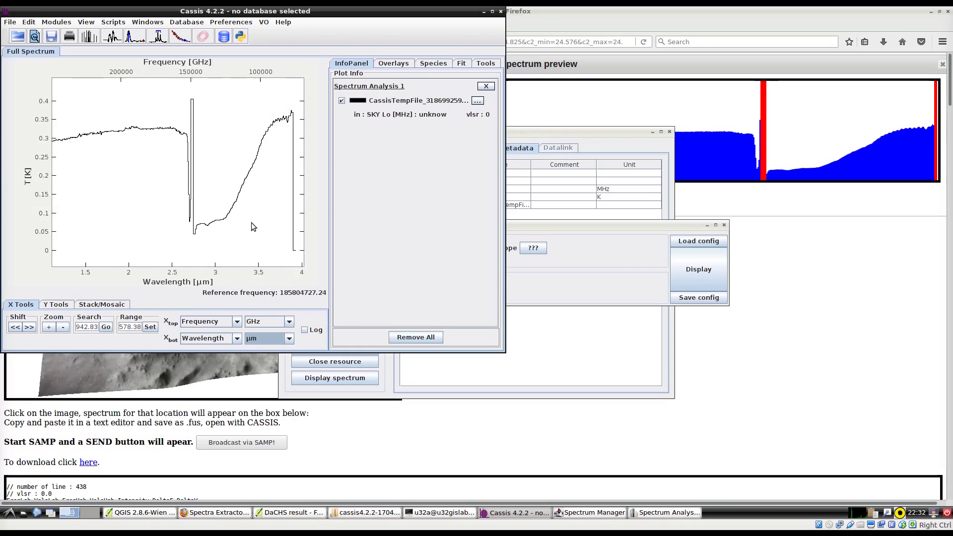
{"action": "scroll", "coordinate": [102, 186], "scroll_direction": "up", "scroll_amount": 3}
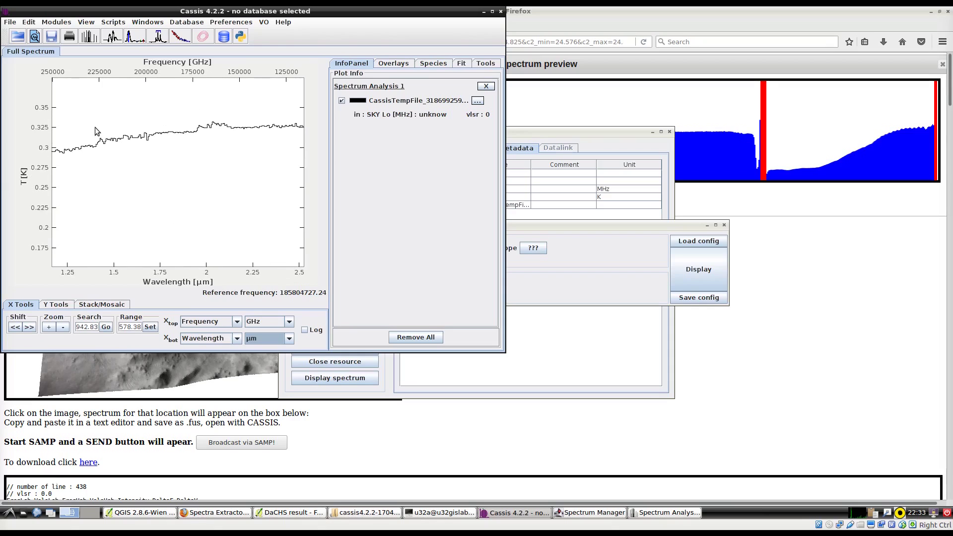